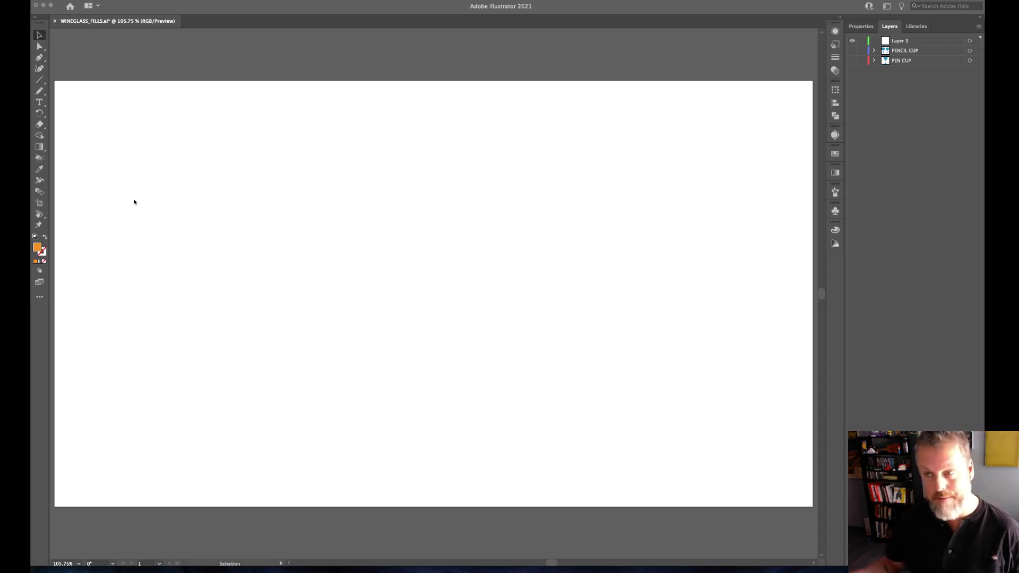
Draw a trial orange square near the middle of the artboard with the Rectangle tool and delete it.
click(39, 82)
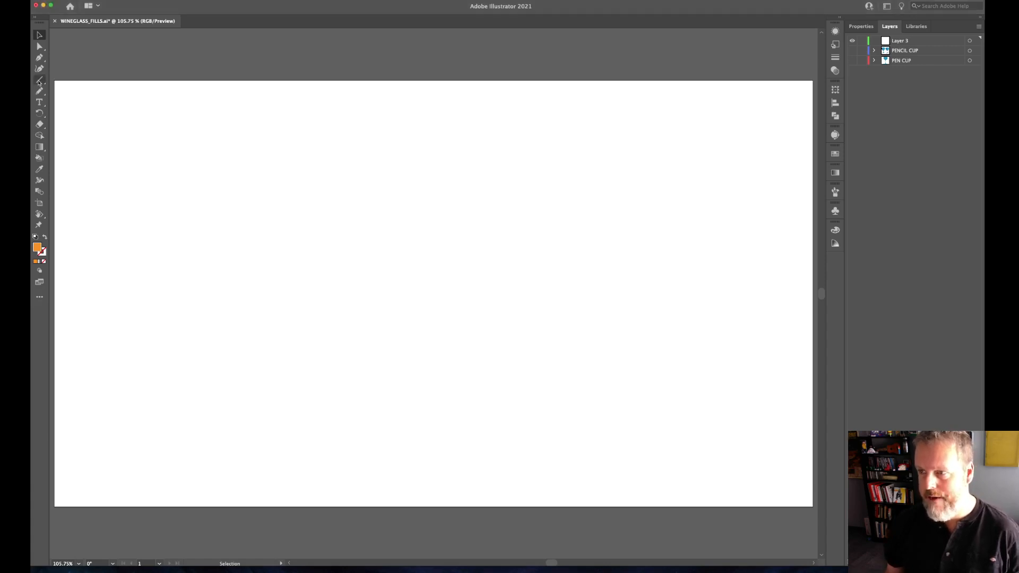
click(39, 82)
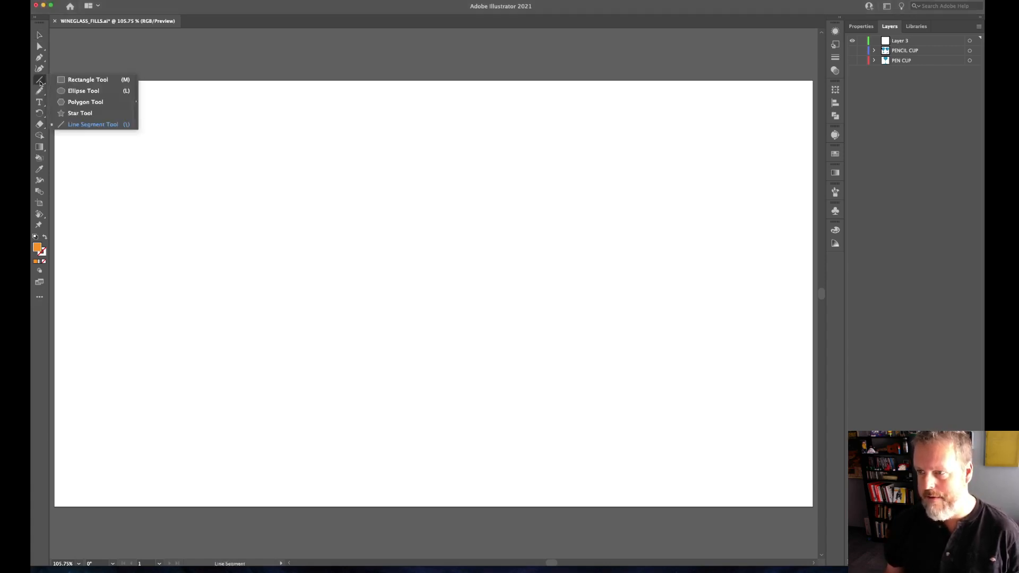
click(76, 80)
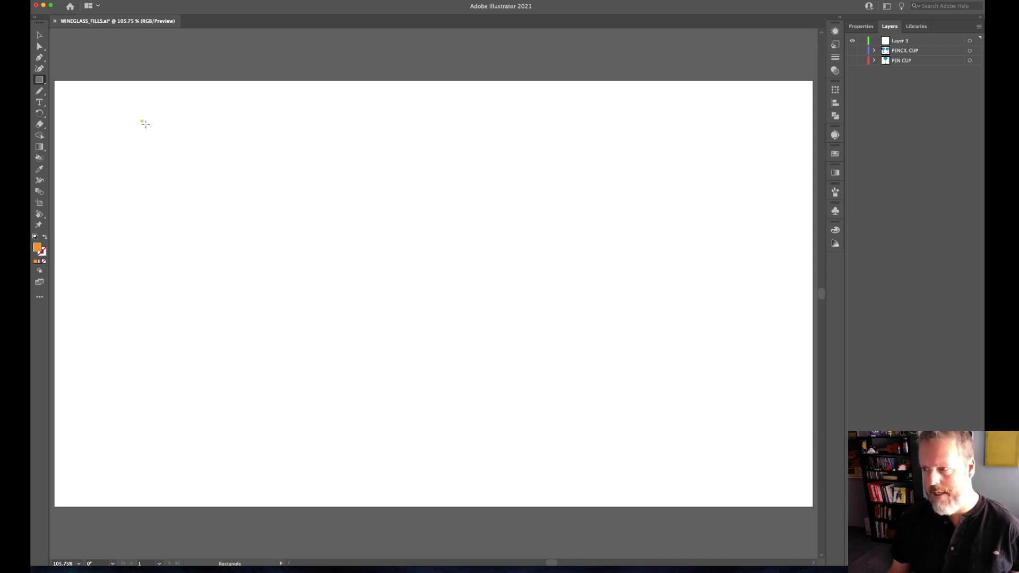
mouse_move(145, 124)
mouse_down()
mouse_move(639, 376)
mouse_move(705, 423)
mouse_move(767, 429)
mouse_move(566, 352)
mouse_move(825, 454)
mouse_move(596, 418)
mouse_move(281, 399)
mouse_move(36, 421)
mouse_move(575, 458)
mouse_move(537, 443)
mouse_move(573, 439)
mouse_move(521, 441)
mouse_move(660, 464)
mouse_move(756, 410)
mouse_move(496, 412)
mouse_move(421, 304)
mouse_move(286, 340)
mouse_move(174, 343)
mouse_move(178, 472)
mouse_move(708, 269)
mouse_move(756, 144)
mouse_move(754, 125)
mouse_move(601, 223)
mouse_move(571, 521)
mouse_move(555, 507)
mouse_up()
mouse_move(553, 246)
mouse_down()
mouse_move(344, 255)
mouse_move(516, 282)
mouse_move(454, 264)
mouse_move(346, 266)
mouse_move(512, 282)
mouse_move(462, 245)
mouse_move(466, 278)
mouse_move(509, 308)
mouse_move(508, 294)
mouse_move(282, 247)
mouse_move(333, 251)
mouse_move(473, 383)
mouse_move(287, 229)
mouse_move(338, 303)
mouse_move(436, 394)
mouse_move(282, 245)
mouse_move(325, 296)
mouse_move(319, 371)
mouse_move(250, 273)
mouse_move(268, 325)
mouse_move(215, 268)
mouse_move(226, 286)
mouse_move(423, 278)
mouse_move(596, 287)
mouse_move(683, 263)
mouse_move(498, 296)
mouse_move(157, 435)
mouse_move(117, 495)
mouse_move(685, 497)
mouse_move(671, 346)
mouse_move(681, 257)
mouse_move(419, 311)
mouse_move(378, 325)
mouse_move(389, 336)
mouse_move(141, 308)
mouse_move(381, 310)
mouse_move(429, 356)
mouse_move(486, 333)
mouse_move(423, 313)
mouse_move(482, 345)
mouse_move(349, 376)
mouse_move(467, 455)
mouse_move(372, 362)
mouse_move(269, 302)
mouse_move(366, 361)
mouse_up()
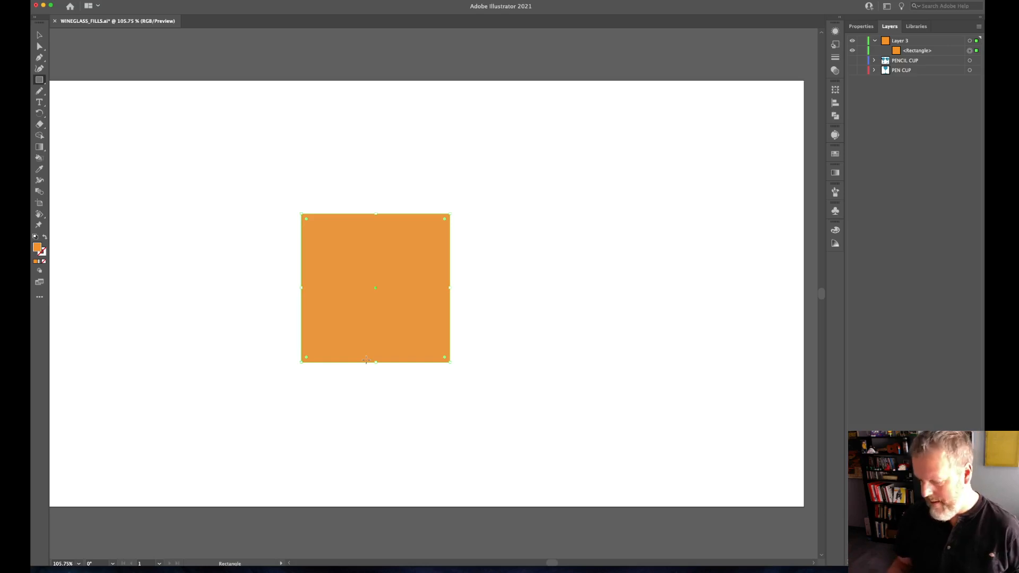
key(Delete)
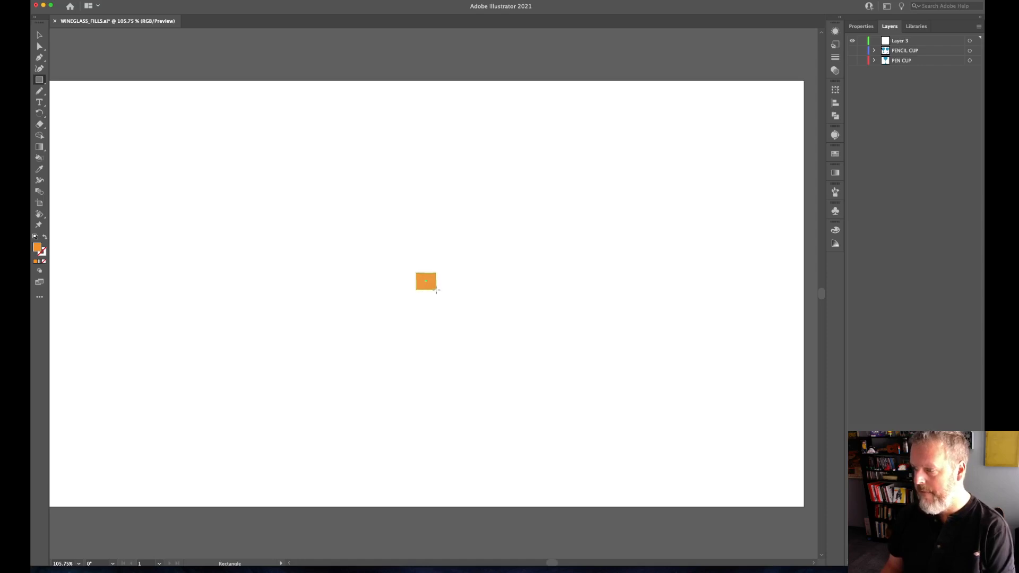
Draw a second trial orange square in the artboard's upper-right area and delete it.
mouse_move(436, 290)
mouse_down()
mouse_move(439, 306)
mouse_move(485, 321)
mouse_move(521, 382)
mouse_move(600, 435)
mouse_move(632, 424)
mouse_move(535, 348)
mouse_move(483, 351)
mouse_move(618, 391)
mouse_move(480, 349)
mouse_move(530, 407)
mouse_move(591, 377)
mouse_move(573, 359)
mouse_move(534, 357)
mouse_move(607, 427)
mouse_move(546, 395)
mouse_move(471, 318)
mouse_move(479, 330)
mouse_move(764, 327)
mouse_move(518, 332)
mouse_move(476, 464)
mouse_move(498, 405)
mouse_move(780, 319)
mouse_move(610, 344)
mouse_move(535, 439)
mouse_move(536, 364)
mouse_move(580, 373)
mouse_move(509, 334)
mouse_move(533, 378)
mouse_move(523, 354)
mouse_move(684, 421)
mouse_move(529, 385)
mouse_move(583, 442)
mouse_move(514, 368)
mouse_move(555, 410)
mouse_move(387, 367)
mouse_move(451, 406)
mouse_move(600, 461)
mouse_move(430, 377)
mouse_move(525, 428)
mouse_move(506, 395)
mouse_move(448, 369)
mouse_move(429, 390)
mouse_move(450, 378)
mouse_move(686, 339)
mouse_move(680, 308)
mouse_move(681, 325)
mouse_move(702, 304)
mouse_move(489, 364)
mouse_move(456, 337)
mouse_move(442, 292)
mouse_move(384, 244)
mouse_up()
mouse_move(429, 271)
mouse_down()
mouse_move(418, 232)
mouse_move(428, 245)
mouse_move(437, 224)
mouse_move(475, 304)
mouse_move(467, 275)
mouse_move(506, 280)
mouse_up()
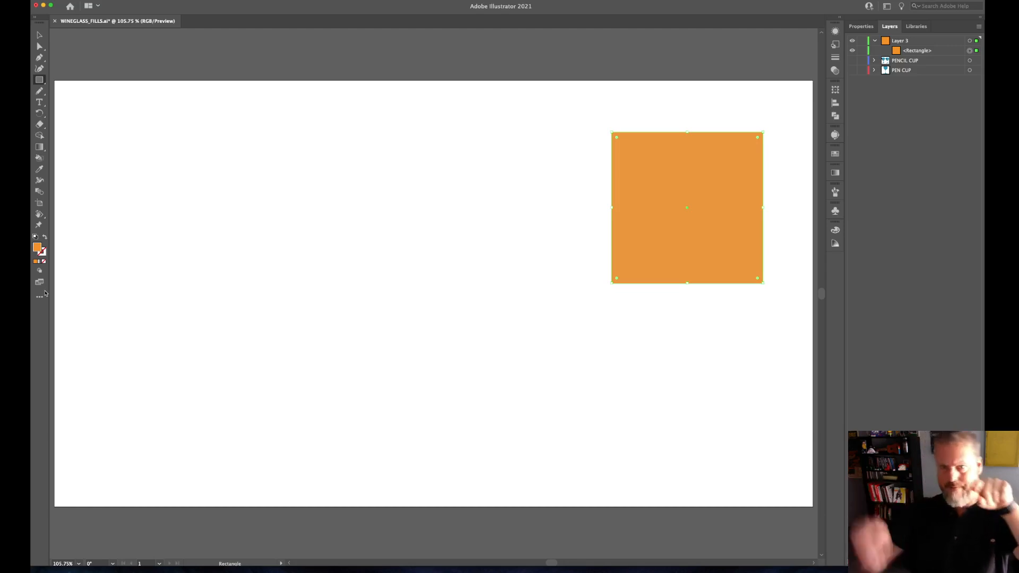
key(Delete)
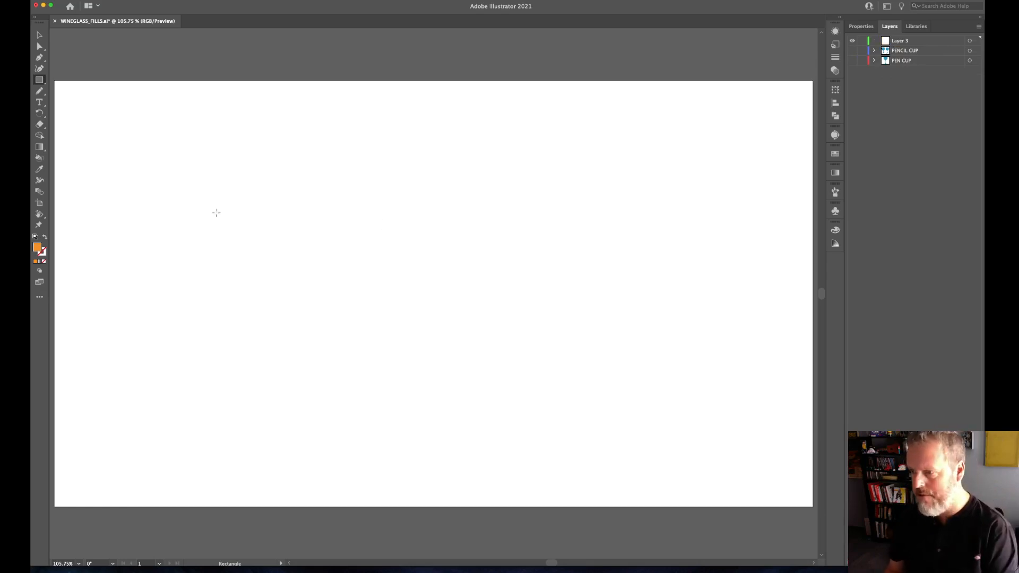
Draw a wide orange rectangle across the artboard, and try rounding all its corners before restoring them to square.
mouse_move(152, 184)
mouse_down()
mouse_move(274, 243)
mouse_move(673, 393)
mouse_move(727, 372)
mouse_move(730, 383)
mouse_up()
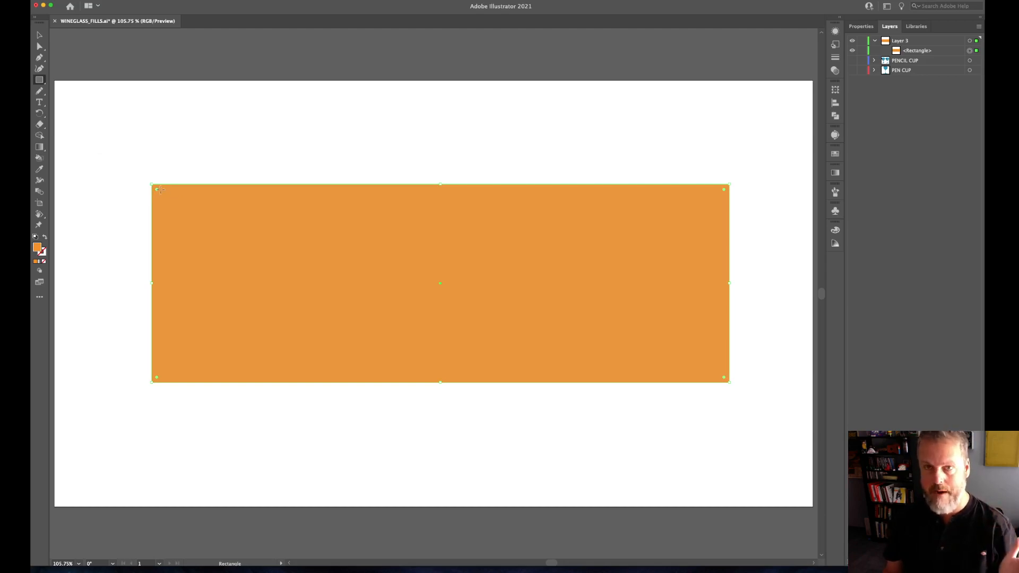
drag(156, 189, 374, 318)
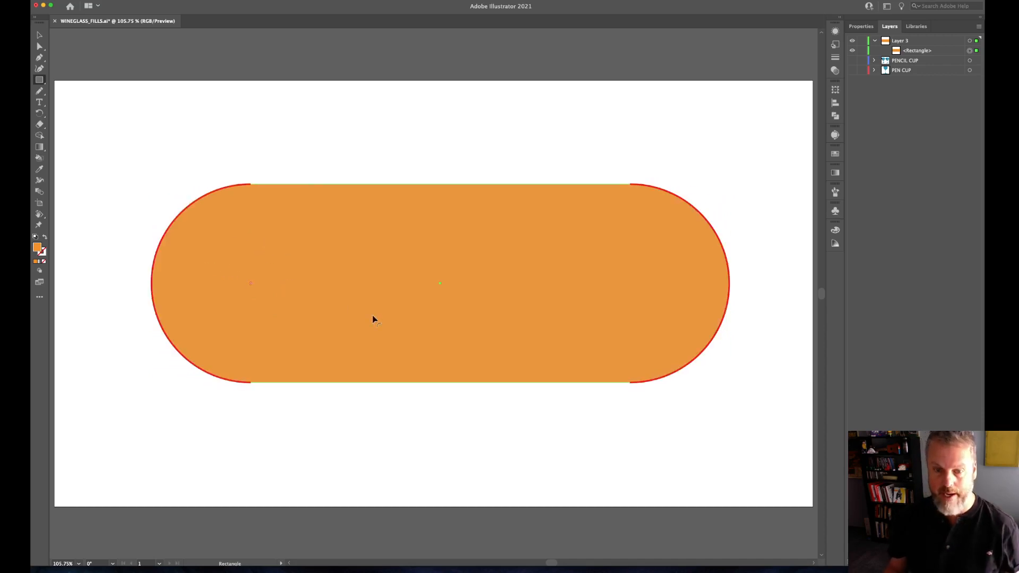
drag(314, 250, 162, 195)
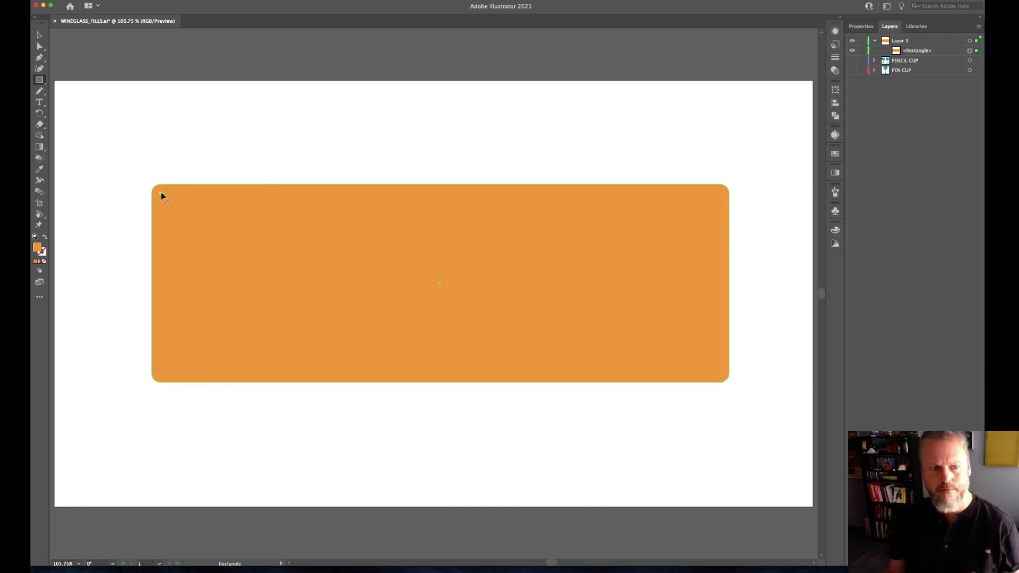
mouse_move(161, 194)
mouse_down()
mouse_move(193, 232)
mouse_move(147, 187)
mouse_up()
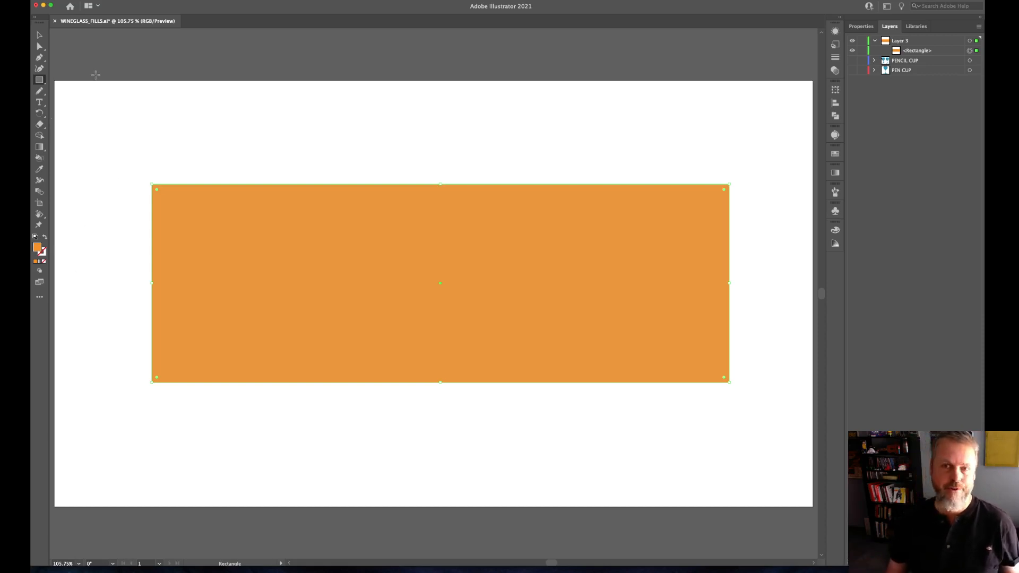
Select only the rectangle's upper-left corner point with Direct Selection and give that corner a large rounding.
click(40, 46)
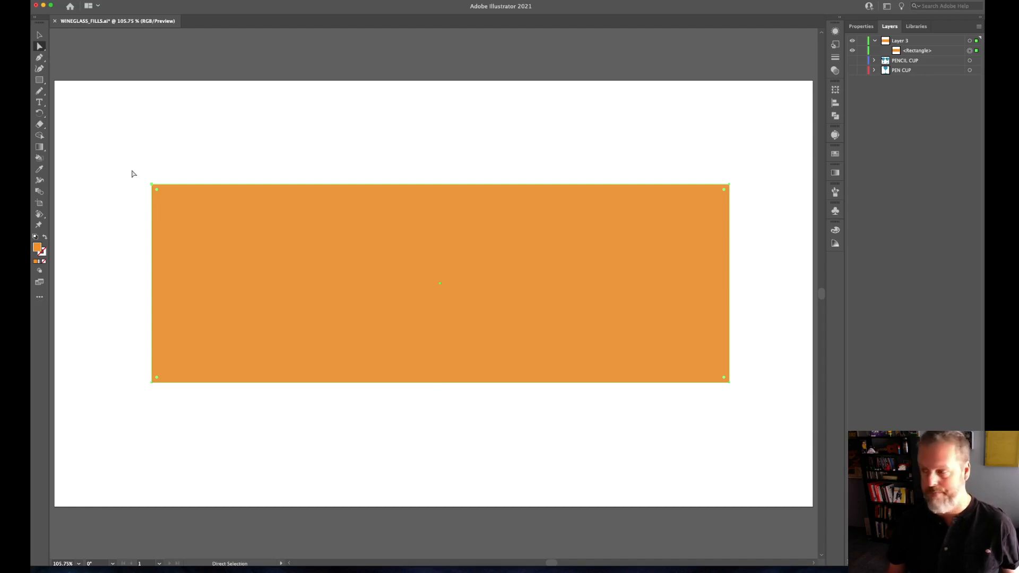
click(179, 171)
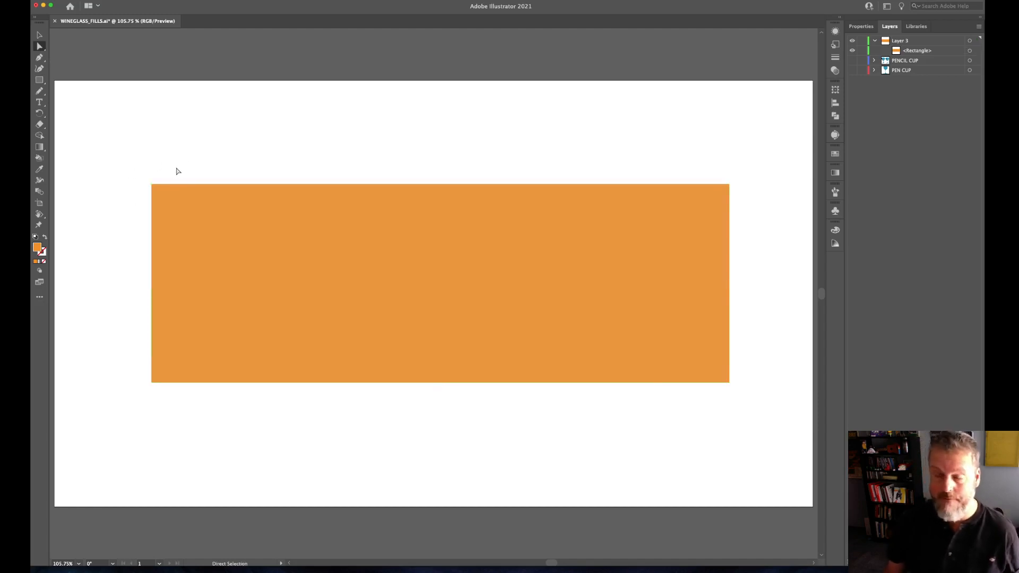
click(151, 185)
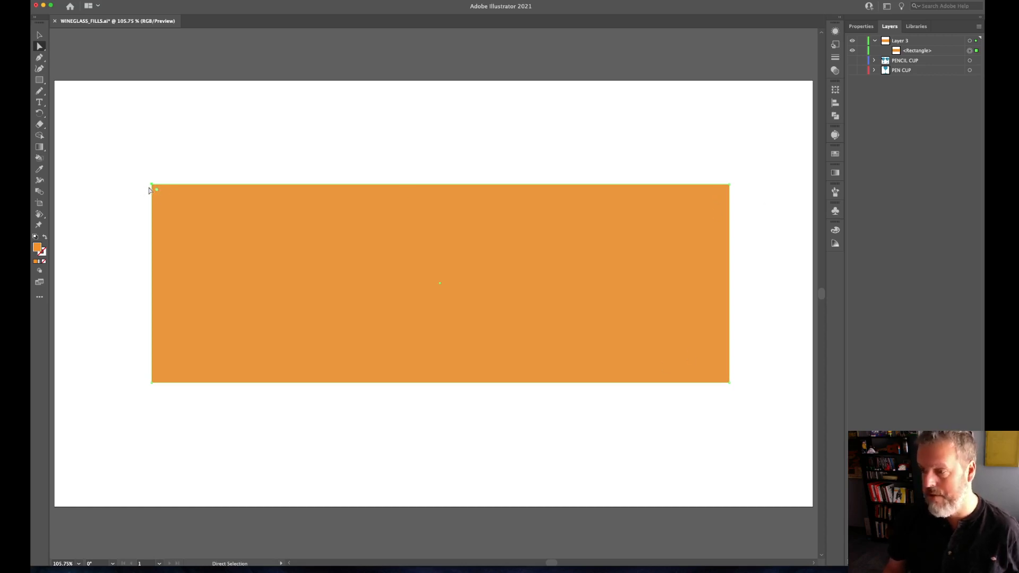
drag(183, 215, 322, 290)
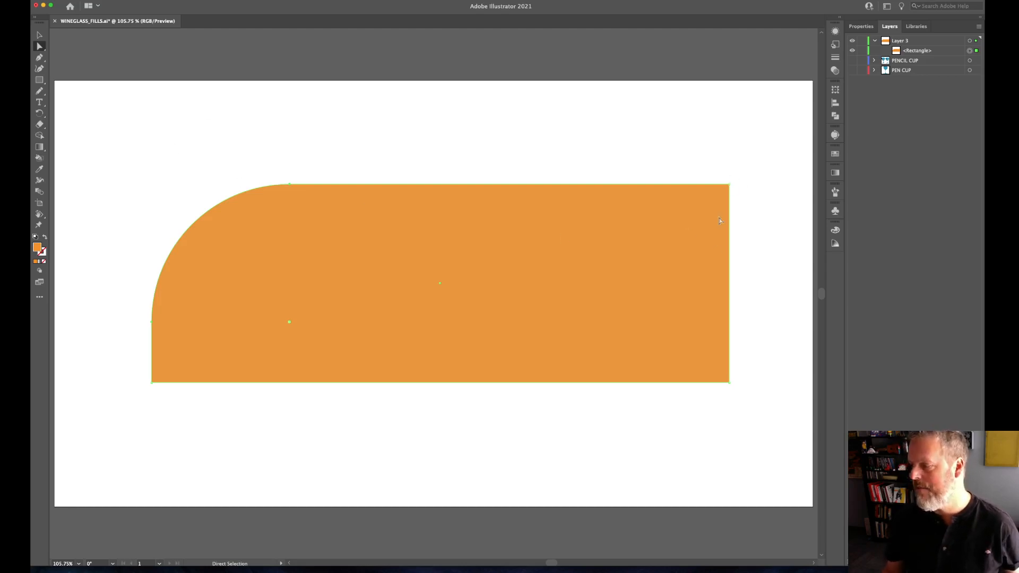
Round the rectangle's lower-right corner on its own with a large radius, and delete the whole shape.
click(730, 383)
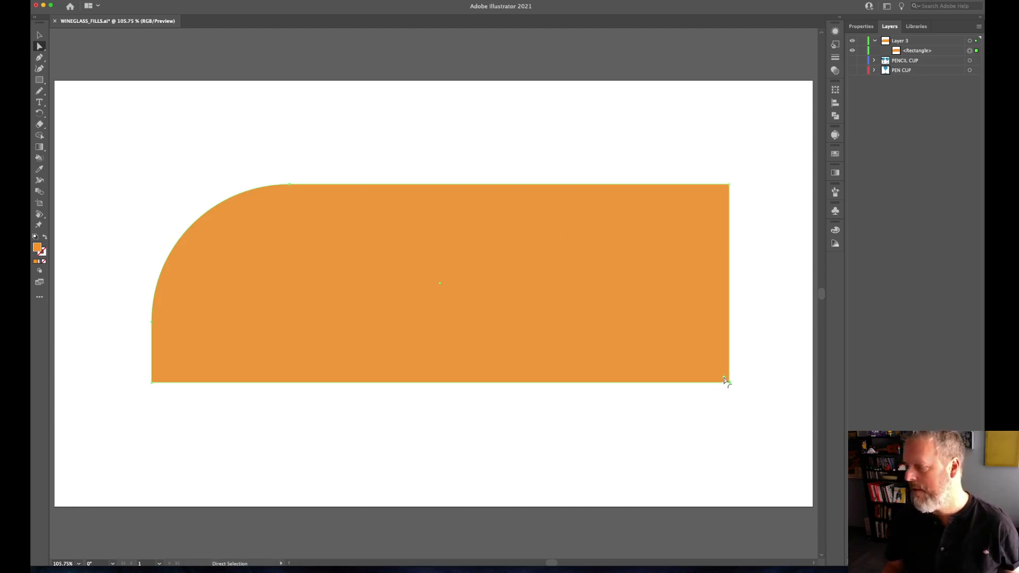
drag(724, 378, 566, 311)
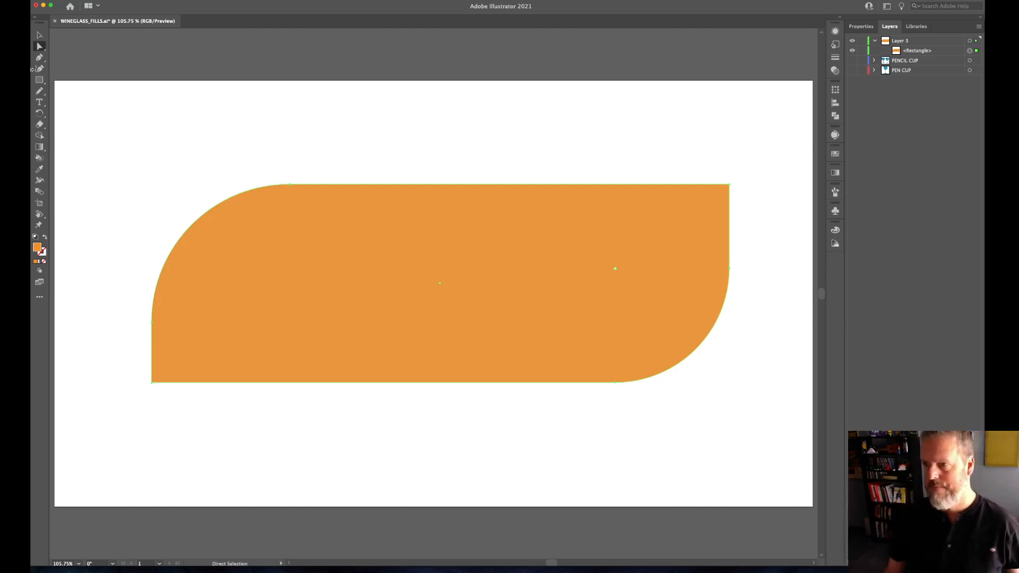
click(40, 36)
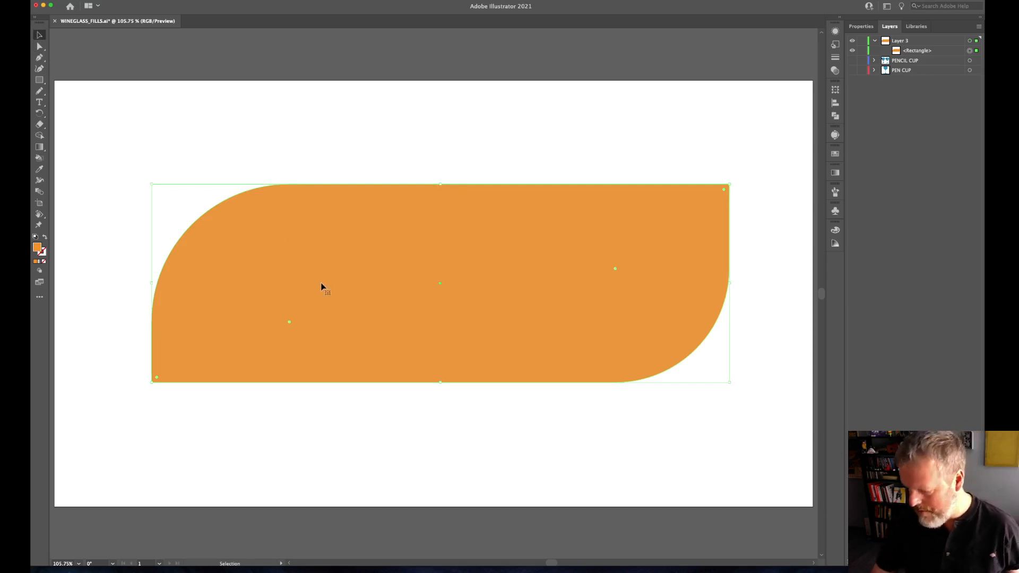
key(Delete)
Draw a trial orange ellipse with the Ellipse tool and delete it.
click(40, 80)
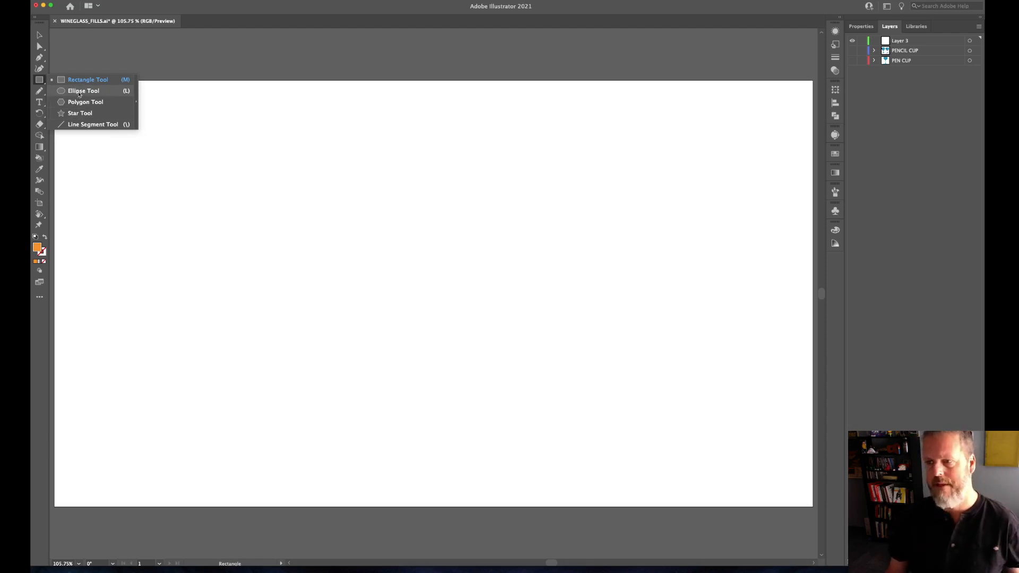
click(79, 93)
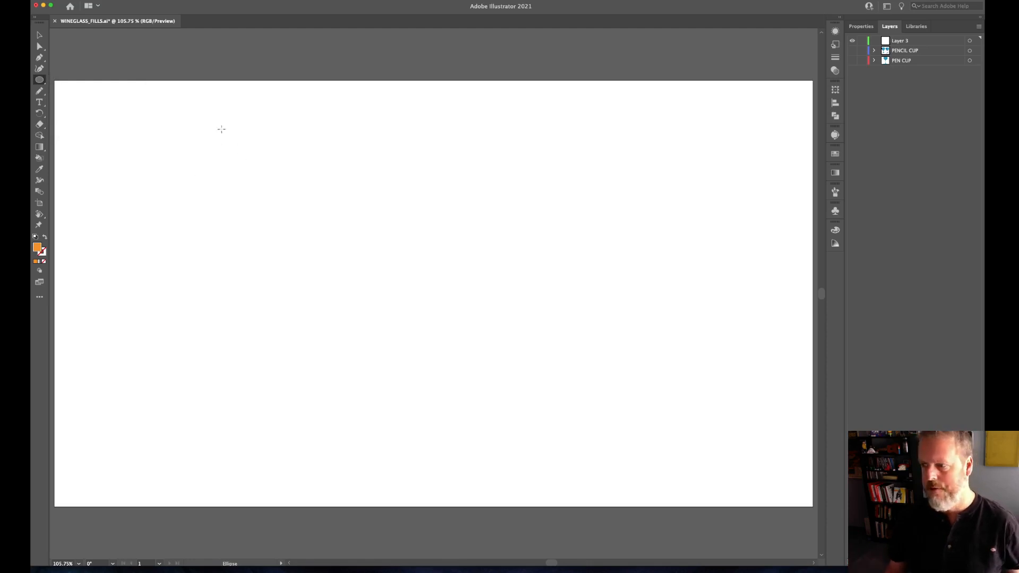
drag(207, 129, 268, 212)
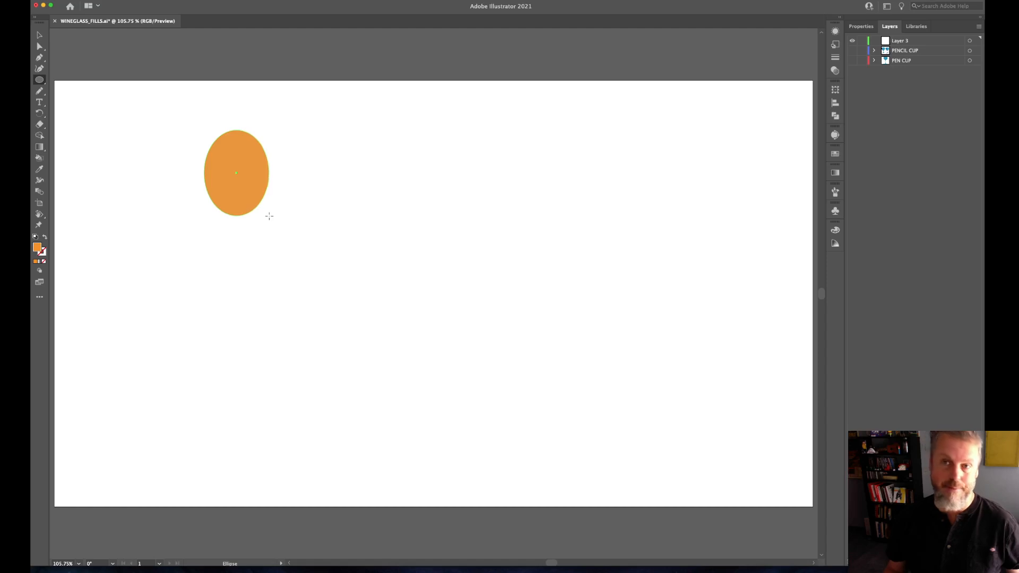
mouse_move(269, 217)
mouse_down()
mouse_move(357, 223)
mouse_move(412, 248)
mouse_move(656, 246)
mouse_move(614, 323)
mouse_move(544, 403)
mouse_move(292, 330)
mouse_move(580, 209)
mouse_move(775, 206)
mouse_move(324, 400)
mouse_move(275, 442)
mouse_move(359, 296)
mouse_move(594, 391)
mouse_move(425, 284)
mouse_move(510, 341)
mouse_move(400, 287)
mouse_move(418, 300)
mouse_move(510, 309)
mouse_move(559, 351)
mouse_move(530, 353)
mouse_move(576, 387)
mouse_move(512, 359)
mouse_move(566, 394)
mouse_up()
key(Delete)
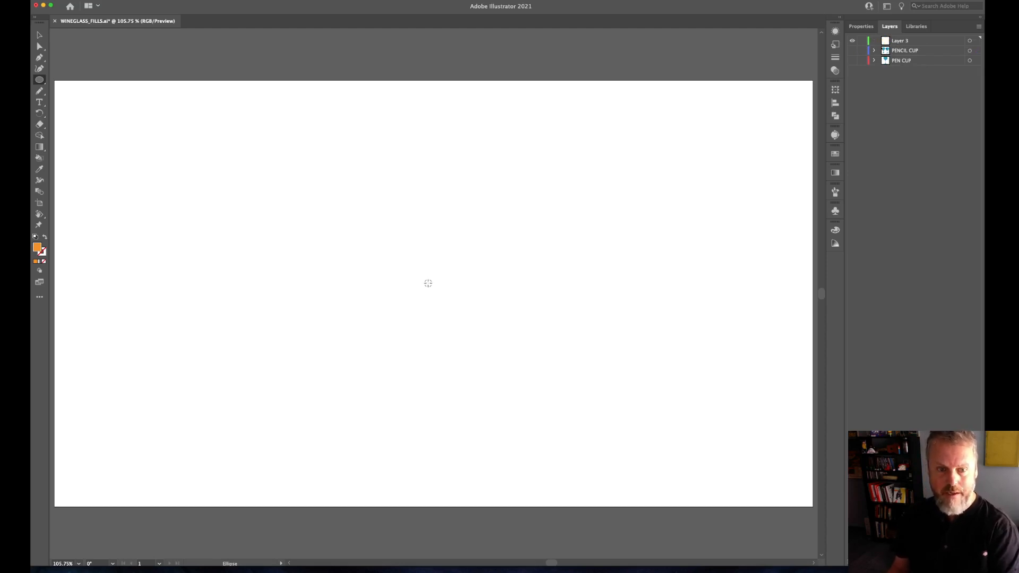
Draw a large orange circle around the middle of the artboard.
mouse_move(428, 283)
mouse_down()
mouse_move(483, 349)
mouse_move(528, 358)
mouse_move(493, 406)
mouse_move(553, 340)
mouse_move(597, 393)
mouse_move(574, 398)
mouse_move(553, 372)
mouse_move(546, 387)
mouse_move(549, 368)
mouse_move(525, 317)
mouse_move(535, 373)
mouse_move(521, 370)
mouse_move(610, 432)
mouse_move(496, 334)
mouse_move(624, 421)
mouse_move(582, 380)
mouse_move(573, 387)
mouse_move(574, 399)
mouse_move(802, 390)
mouse_move(620, 371)
mouse_move(481, 385)
mouse_move(524, 393)
mouse_up()
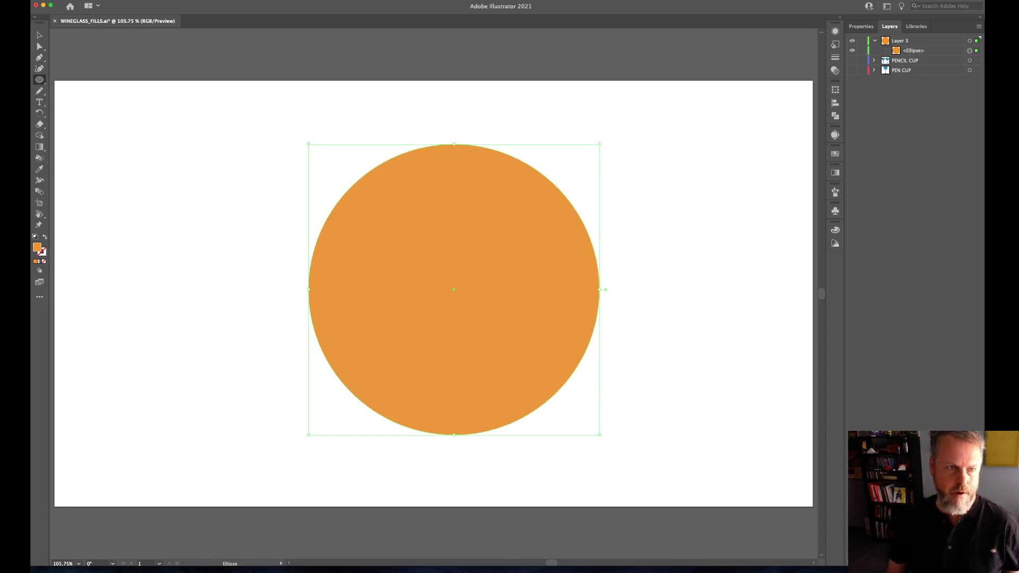
key(super+Tab)
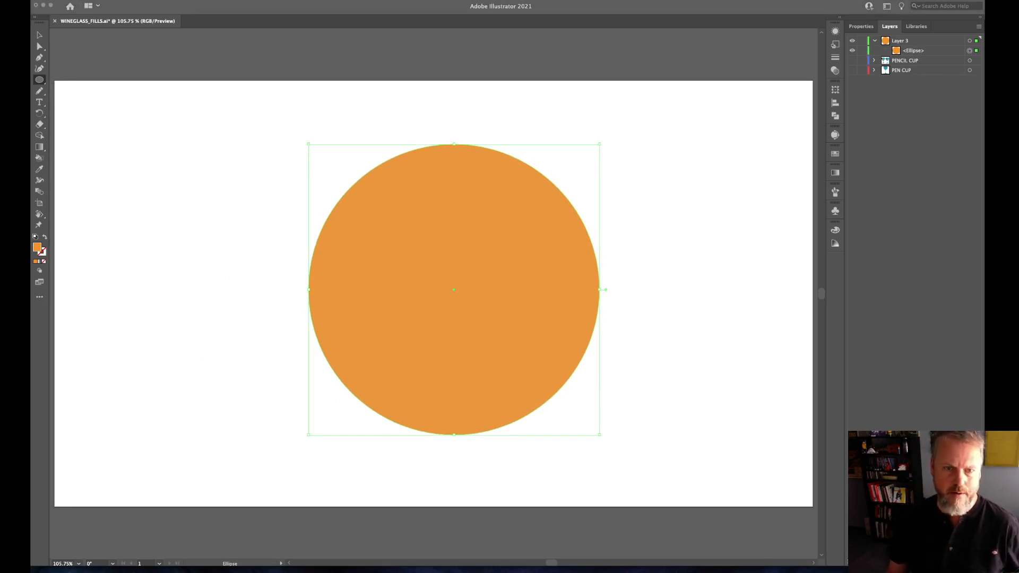
click(478, 135)
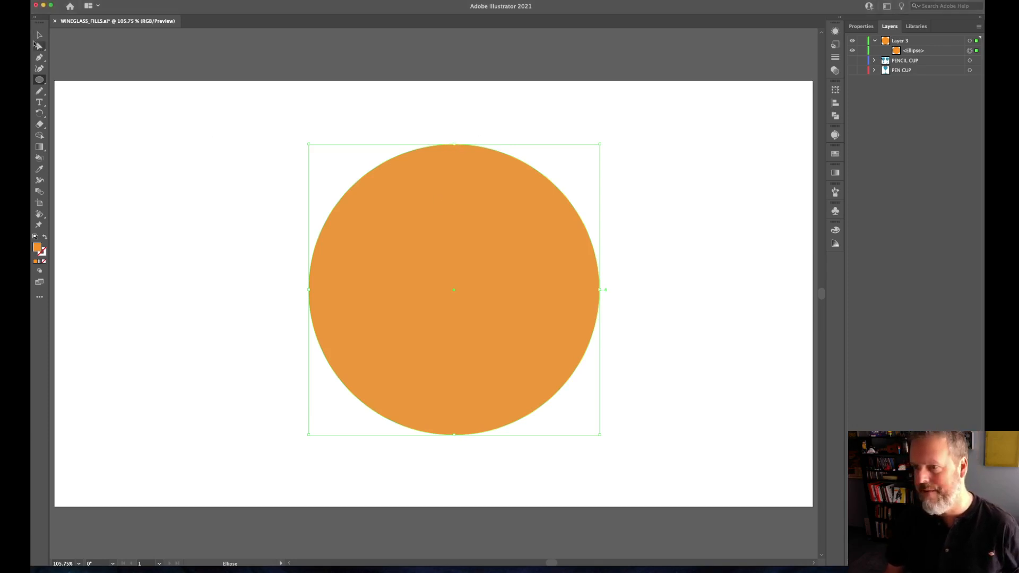
Try pulling the circle's top anchor point down to its centre with Direct Selection, and undo the deformation.
click(39, 47)
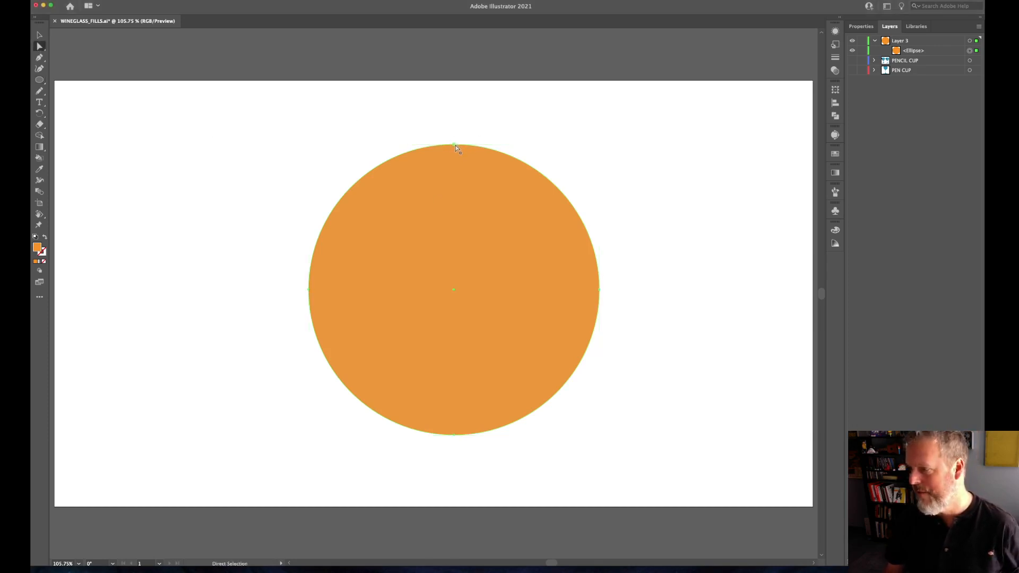
drag(455, 145, 457, 145)
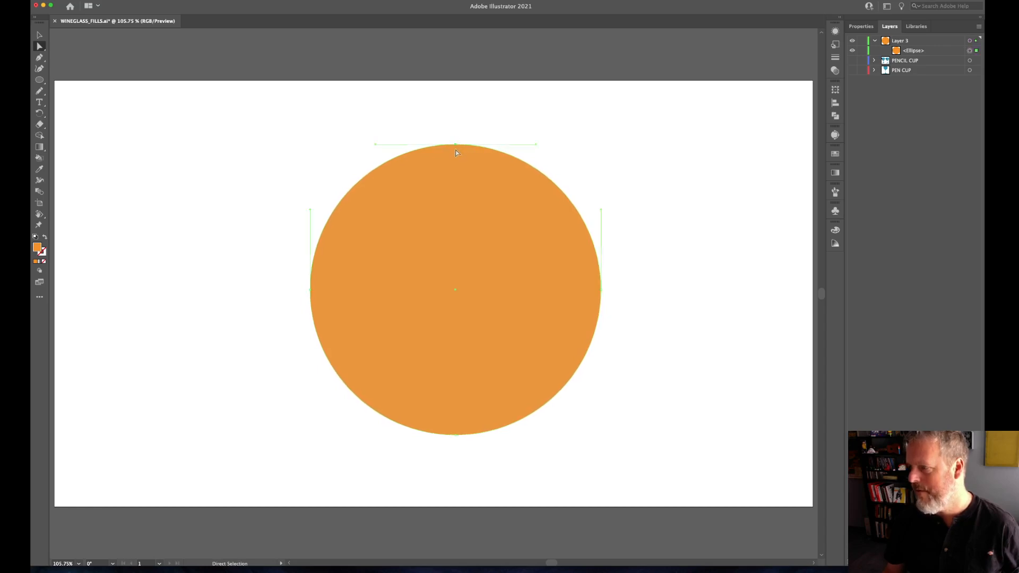
drag(456, 147, 455, 292)
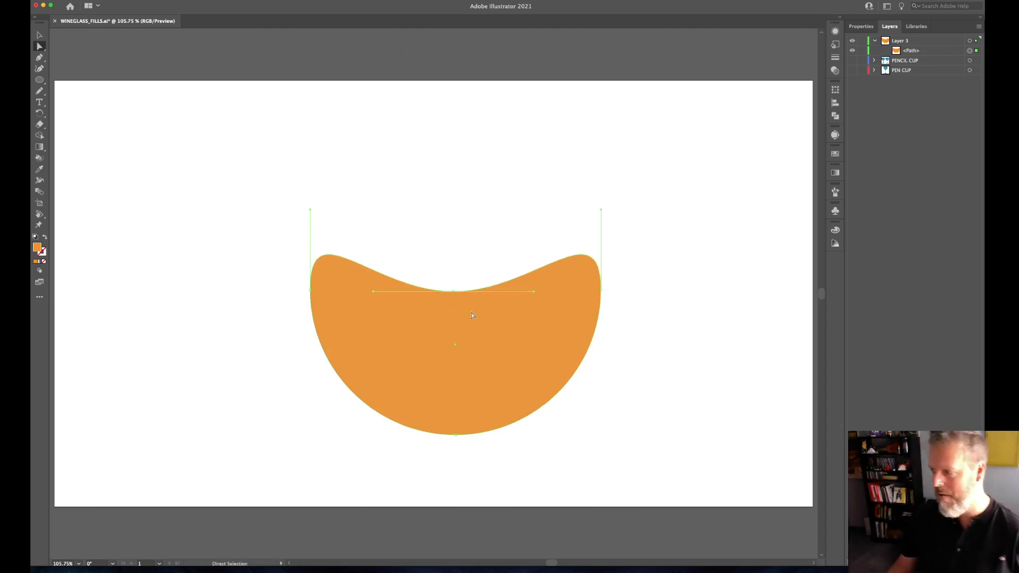
key(super+z)
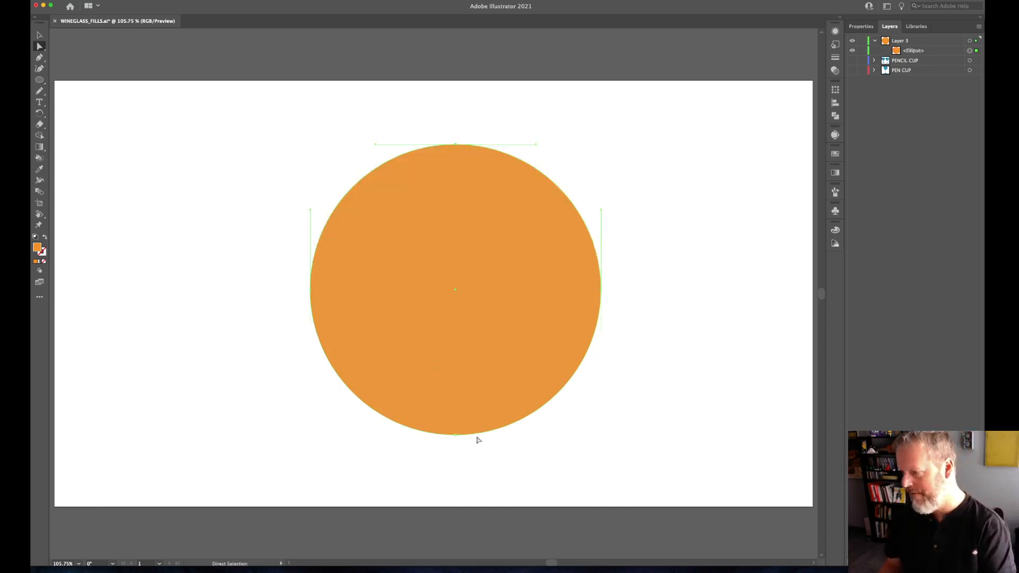
Pull the circle's bottom anchor point straight down past the artboard edge to form an upside-down egg shape.
drag(455, 435, 447, 532)
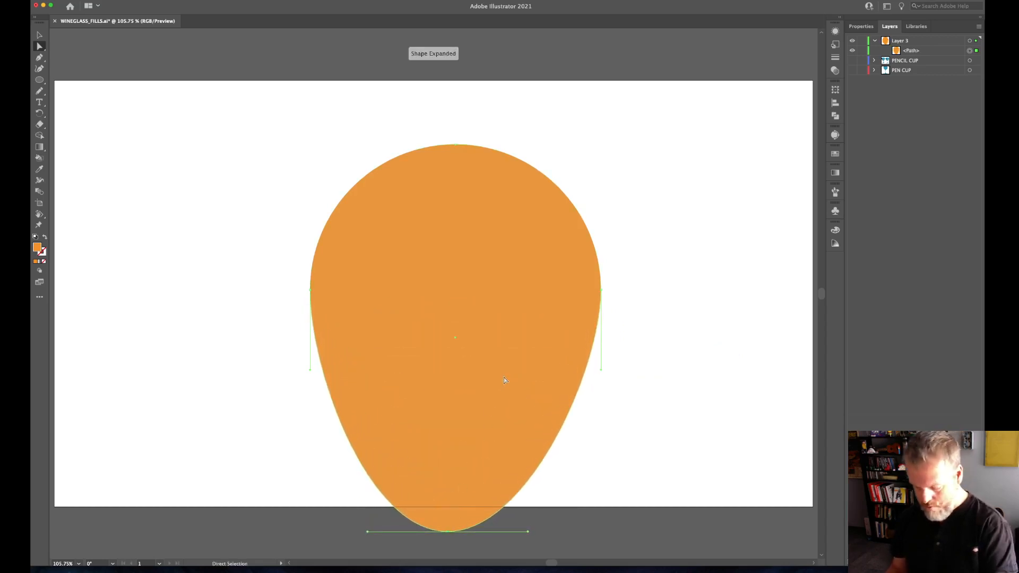
key(c)
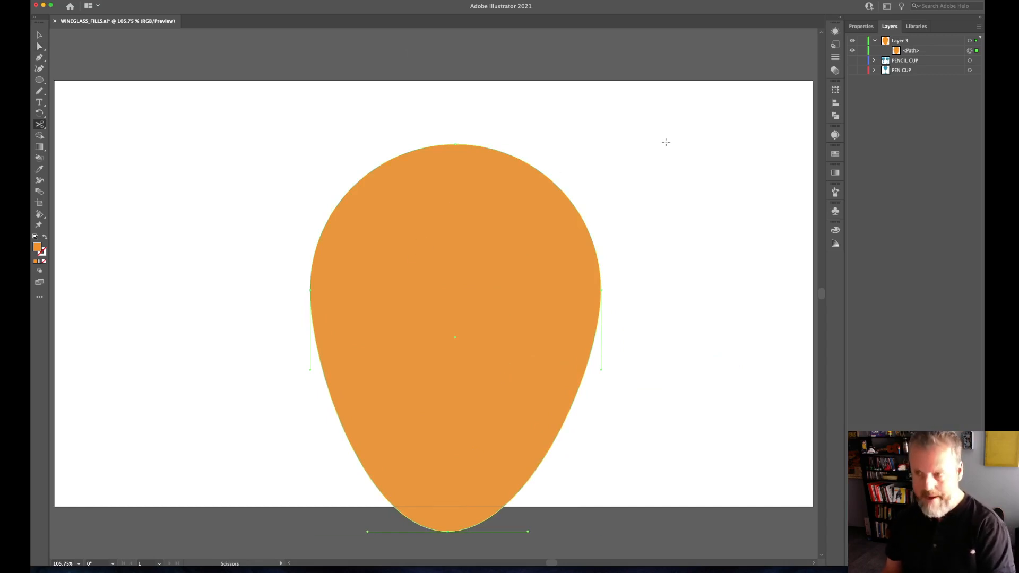
Move the egg shape up onto the artboard and scale it down slightly in proportion about its centre.
click(38, 35)
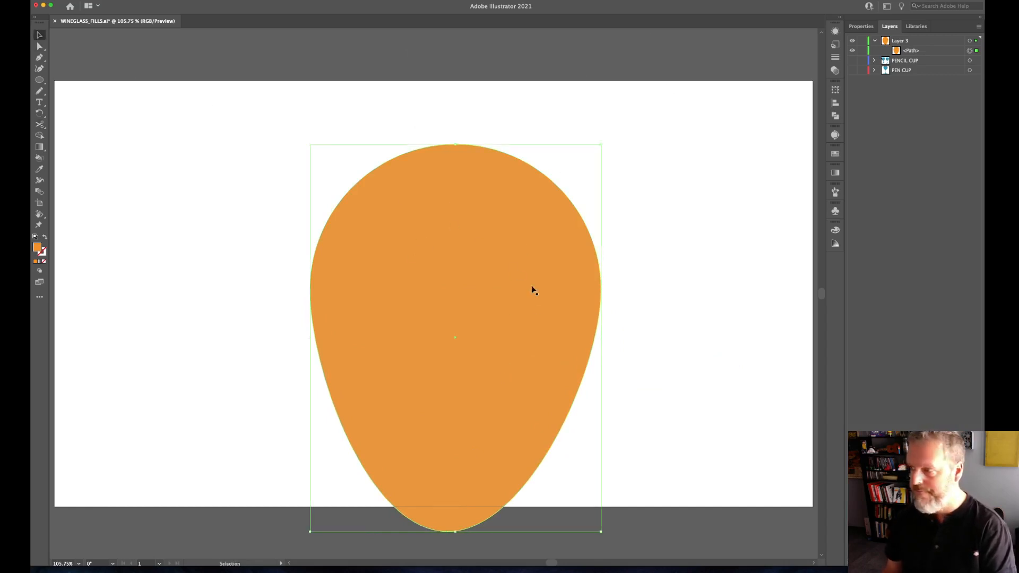
drag(500, 313, 491, 256)
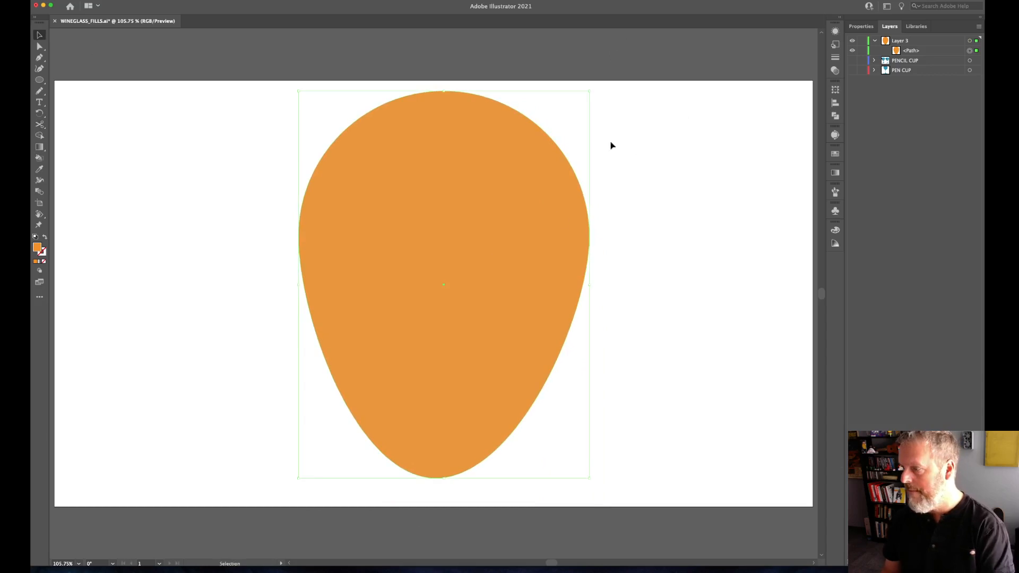
drag(589, 91, 570, 114)
Shorten both direction handles of the egg shape's bottom anchor point with Direct Selection and convert that anchor to a sharp corner.
key(a)
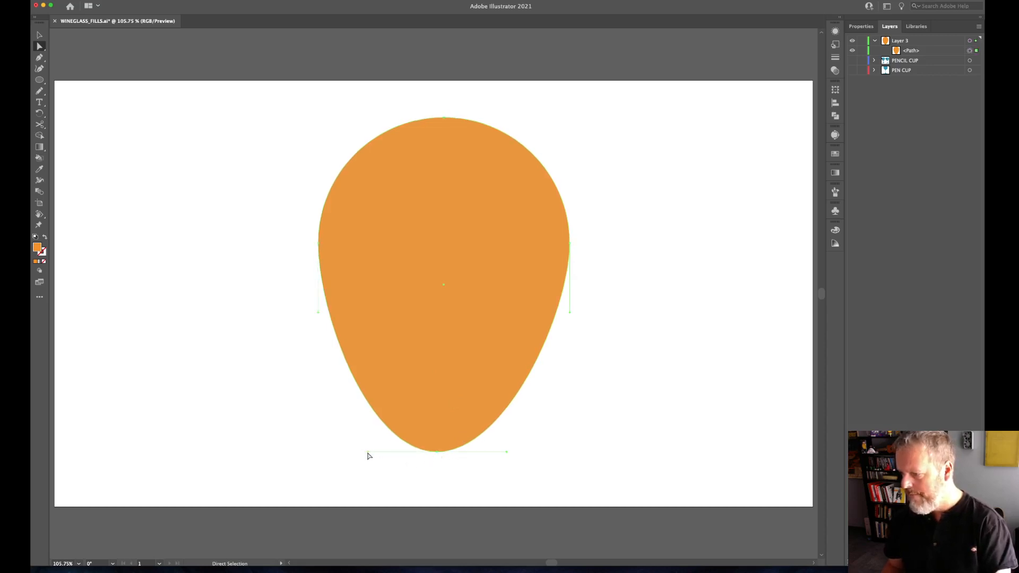
drag(369, 453, 407, 454)
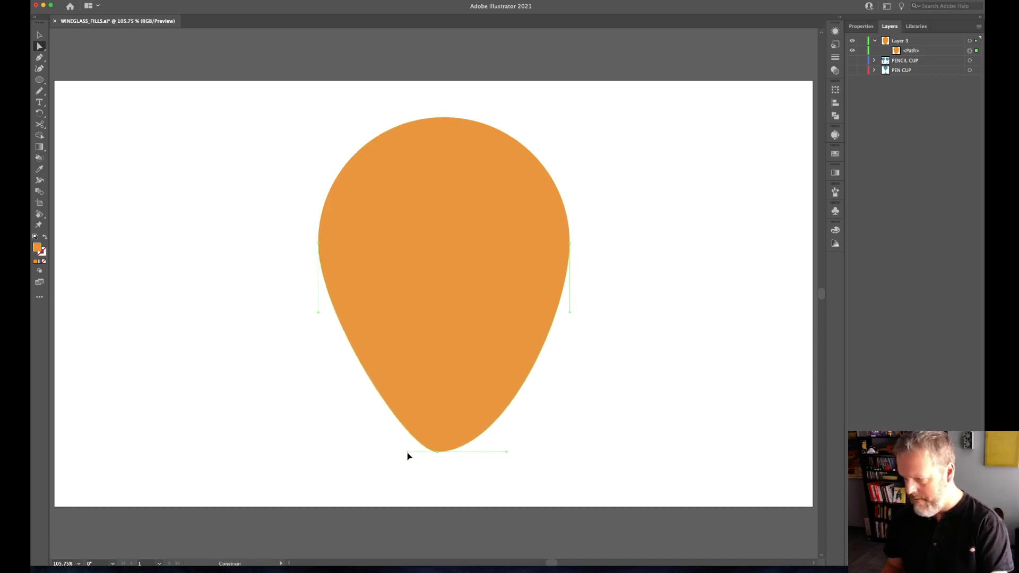
drag(506, 452, 470, 454)
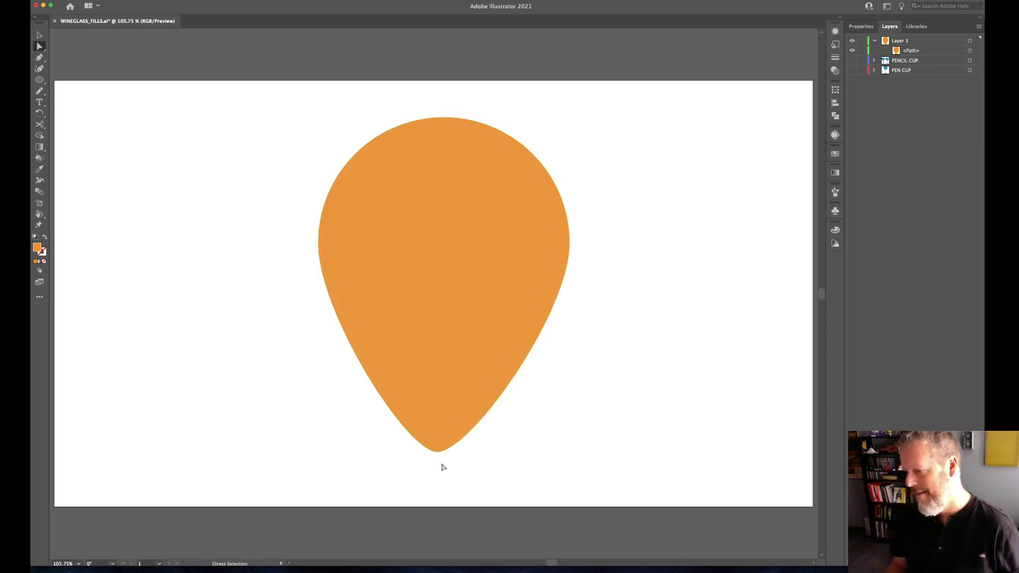
key(shift+c)
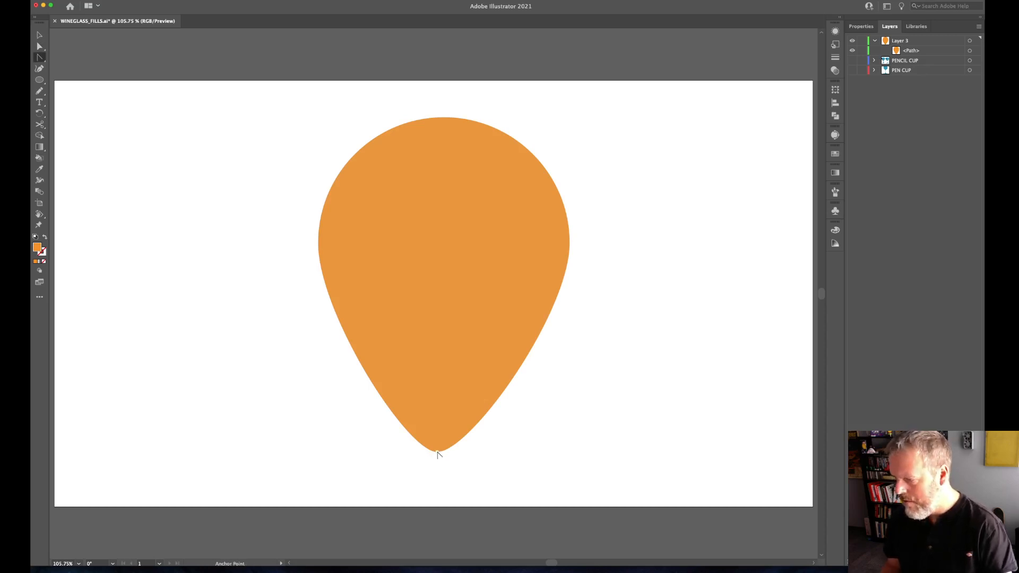
click(437, 453)
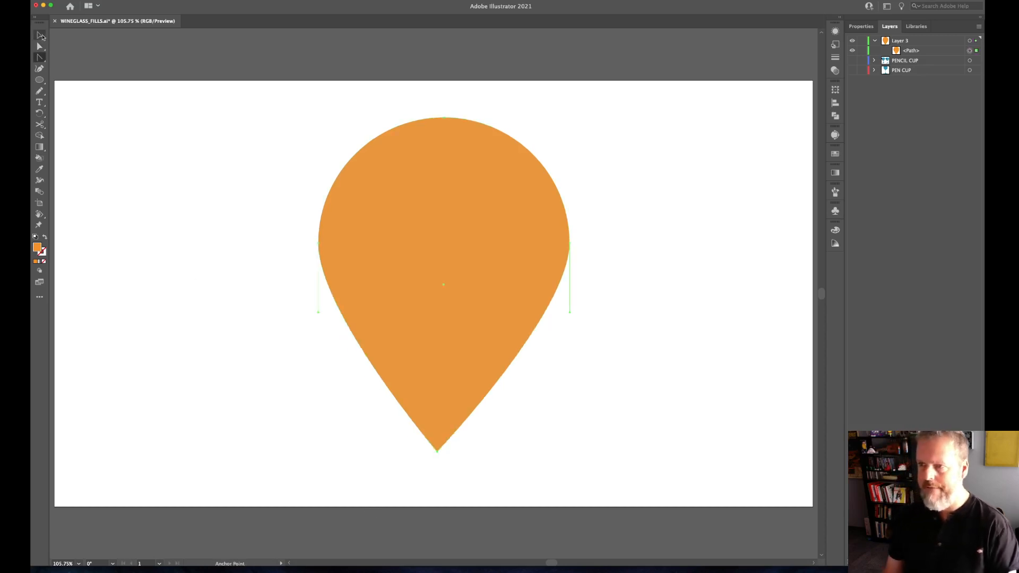
Select the whole orange teardrop shape and delete it from the artboard.
click(41, 36)
click(164, 226)
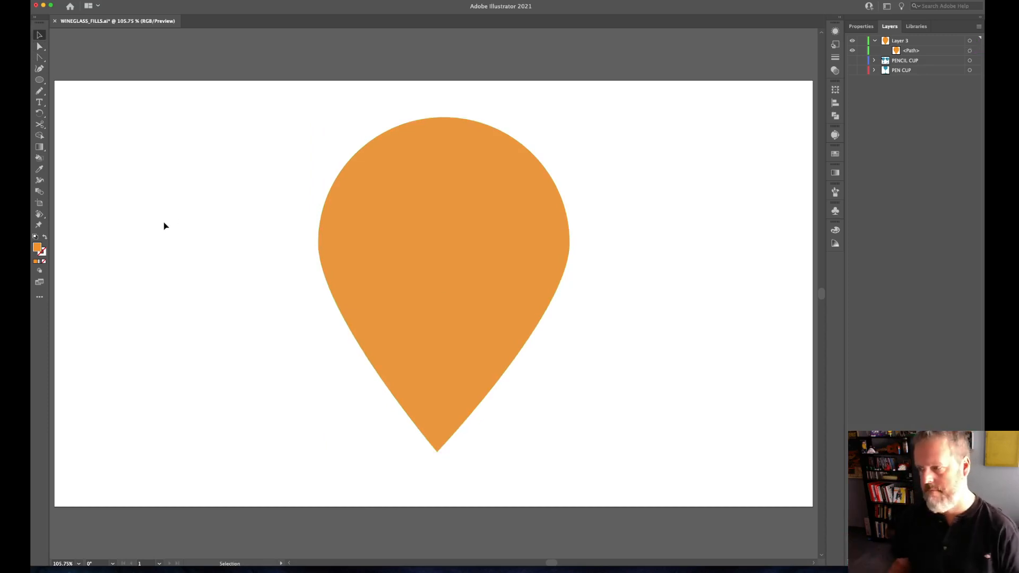
click(431, 227)
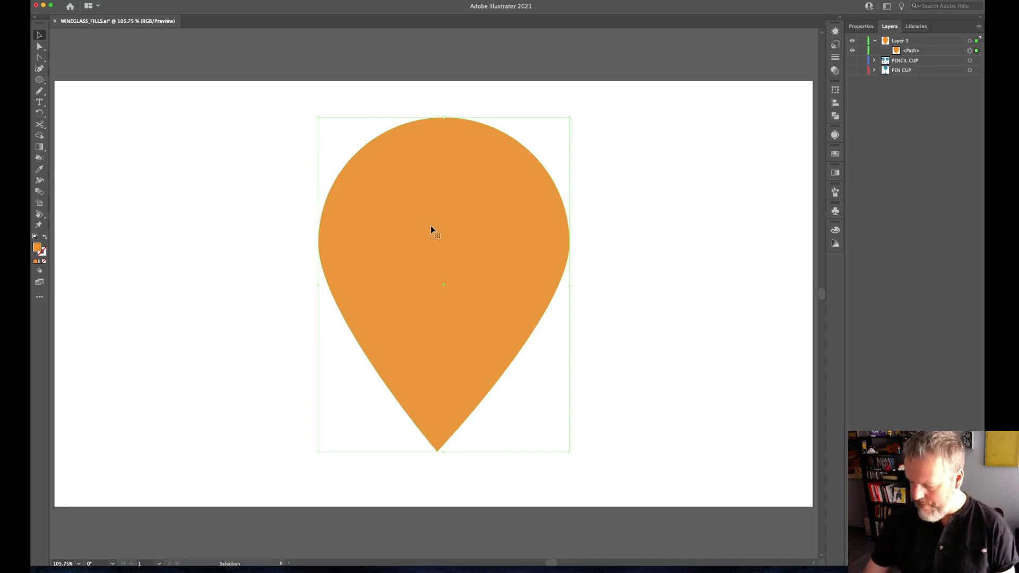
key(Delete)
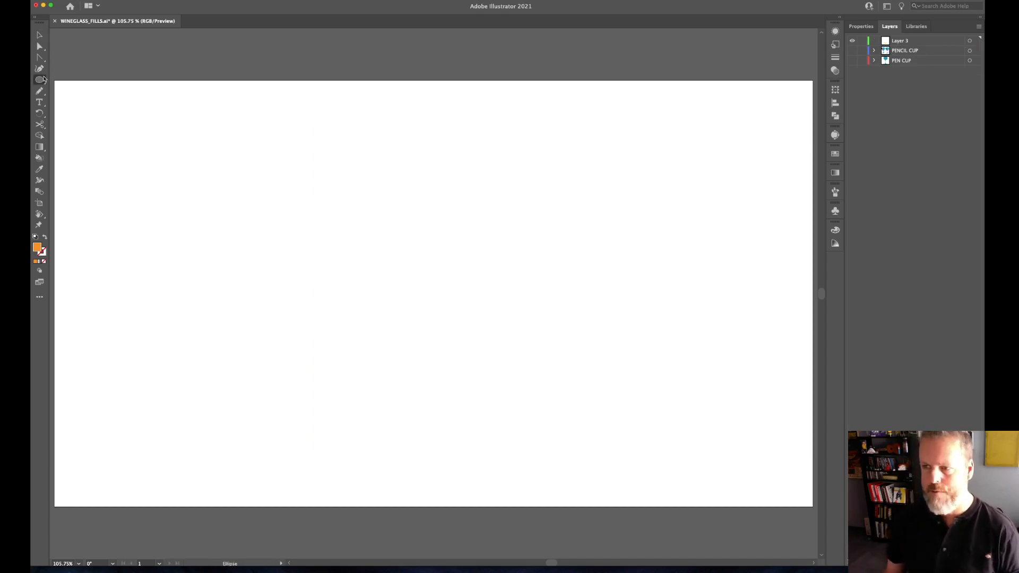
Draw a large orange polygon near the artboard's centre with the Polygon tool, repeatedly lowering and raising its side count while drawing, ending at 14 sides.
drag(44, 79, 79, 105)
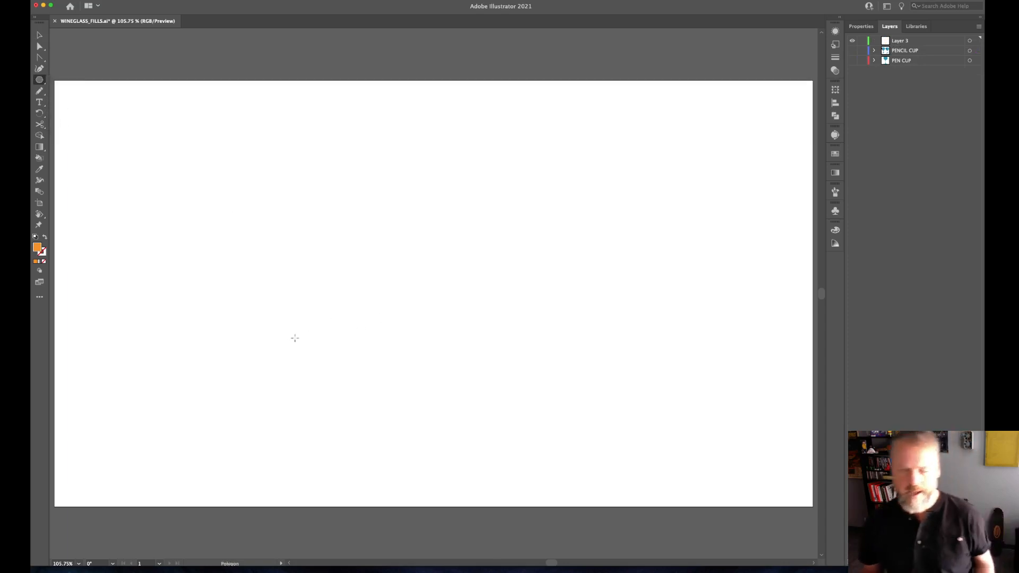
mouse_move(310, 171)
mouse_down()
mouse_move(334, 189)
mouse_move(579, 194)
mouse_move(397, 191)
mouse_move(473, 312)
mouse_move(495, 314)
mouse_move(516, 285)
mouse_move(505, 251)
mouse_move(466, 243)
mouse_move(482, 318)
mouse_move(459, 357)
mouse_move(496, 379)
mouse_move(480, 365)
mouse_move(614, 375)
mouse_move(585, 347)
mouse_move(500, 308)
mouse_move(409, 398)
mouse_move(416, 349)
mouse_move(404, 340)
mouse_move(432, 364)
mouse_move(662, 375)
mouse_move(446, 296)
mouse_move(562, 312)
mouse_move(531, 310)
mouse_move(498, 341)
mouse_move(559, 250)
mouse_move(557, 261)
mouse_up()
key(space)
key(Down)
key(Down)
key(Down)
key(Down)
key(Down)
key(Down)
key(Down)
key(Down)
key(Down)
key(Up)
key(Up)
key(Up)
key(Up)
key(Up)
key(Up)
key(Up)
key(Up)
key(Up)
key(Up)
key(Up)
key(Up)
key(Up)
key(Down)
key(Down)
key(Down)
key(Down)
key(Down)
key(Down)
key(Down)
key(Down)
key(Down)
key(Down)
key(Down)
key(Down)
key(Down)
key(Up)
key(Up)
key(Up)
key(Up)
key(Down)
key(Down)
key(Down)
key(Down)
key(Up)
key(Up)
key(Up)
key(Up)
key(Up)
key(Up)
key(Up)
key(Up)
key(Down)
key(Down)
key(Down)
key(Down)
key(Down)
key(Up)
key(Up)
key(Up)
key(Up)
key(Up)
key(Up)
key(Up)
key(Up)
key(Down)
key(Down)
key(Down)
key(Down)
key(Down)
key(Down)
key(Down)
key(Down)
key(Down)
key(Down)
key(Down)
key(Up)
key(Up)
key(Up)
key(Up)
key(Up)
key(Up)
key(Up)
key(Up)
key(Up)
key(Up)
key(Up)
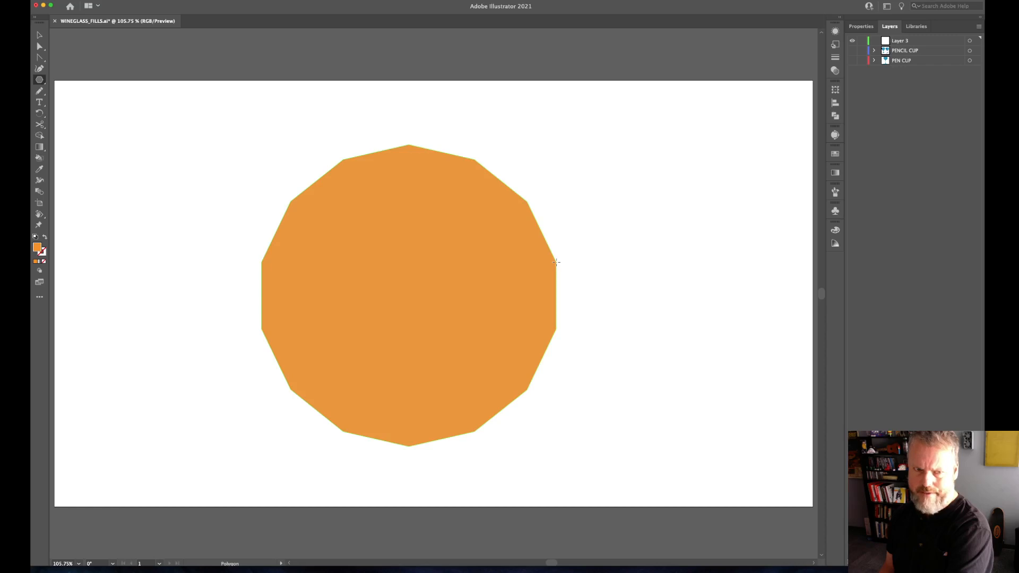
Keep raising and lowering the polygon's side count while drawing it, and finish it as an upright orange triangle near the artboard's centre.
key(Up)
key(Up)
key(Up)
key(Up)
key(Up)
key(Up)
key(Up)
key(Up)
key(Up)
key(Up)
key(Up)
key(Up)
key(Up)
key(Up)
key(Up)
key(Up)
drag(556, 262, 550, 266)
key(Down)
key(Down)
key(Down)
key(Down)
key(Down)
key(Down)
key(Down)
key(Down)
key(Down)
key(Down)
key(Down)
key(Down)
key(Down)
key(Down)
key(Down)
key(Down)
key(Down)
key(Down)
key(Down)
key(Down)
key(Down)
key(Down)
key(Down)
key(Down)
key(Down)
key(Down)
key(Down)
key(Up)
key(Up)
key(Up)
key(Up)
key(Up)
key(Up)
key(Up)
key(Up)
key(Up)
key(Up)
key(Down)
key(Down)
key(Down)
key(Down)
key(Down)
key(Down)
key(Down)
key(Down)
key(Down)
key(Down)
key(Up)
key(Up)
key(Up)
key(Up)
key(Up)
key(Up)
key(Up)
key(Up)
key(Down)
key(Down)
drag(548, 267, 259, 382)
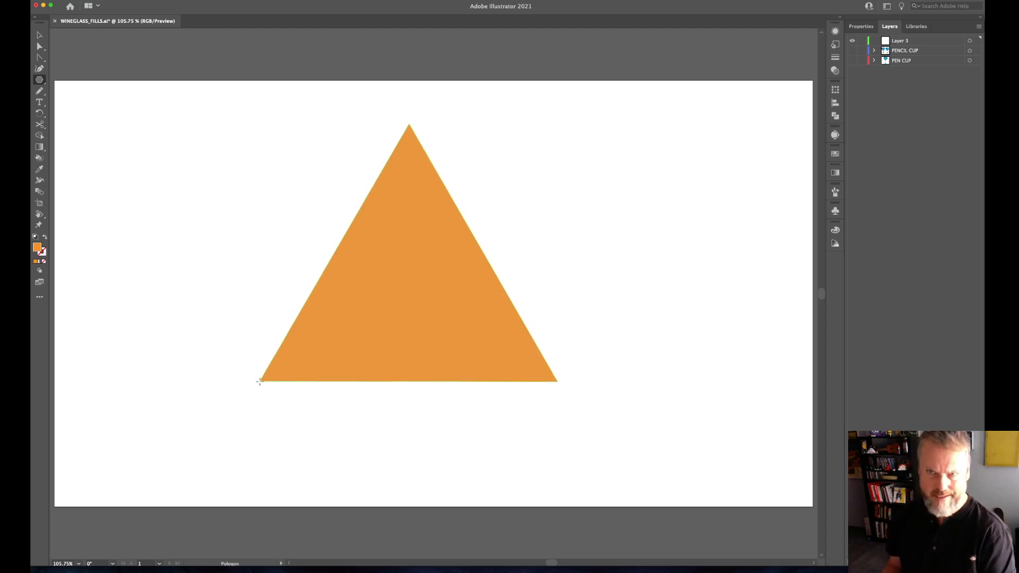
drag(259, 381, 313, 393)
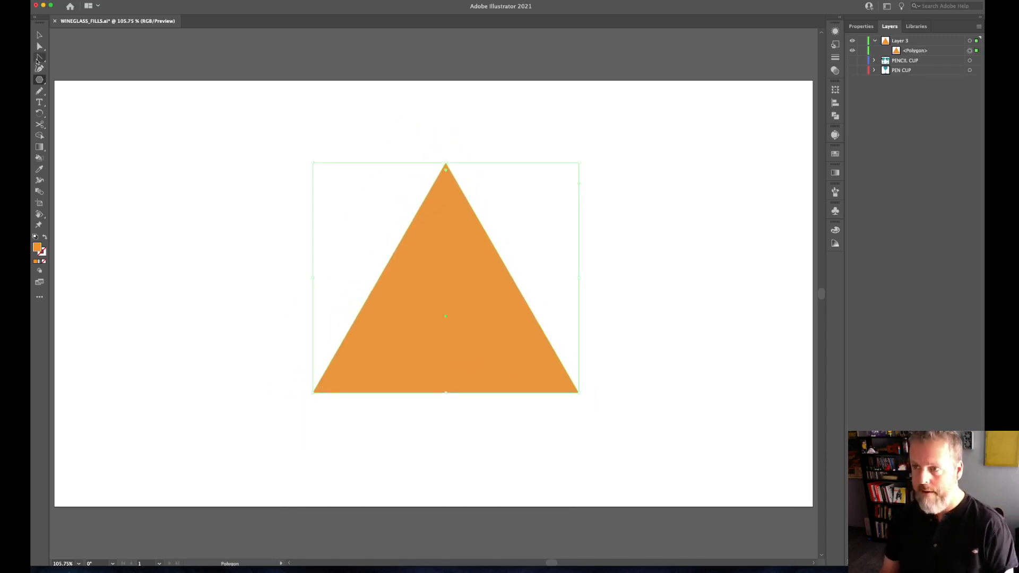
Turn the triangle's three corners into smooth curves by pulling direction handles out of each anchor with the Anchor Point tool.
click(40, 58)
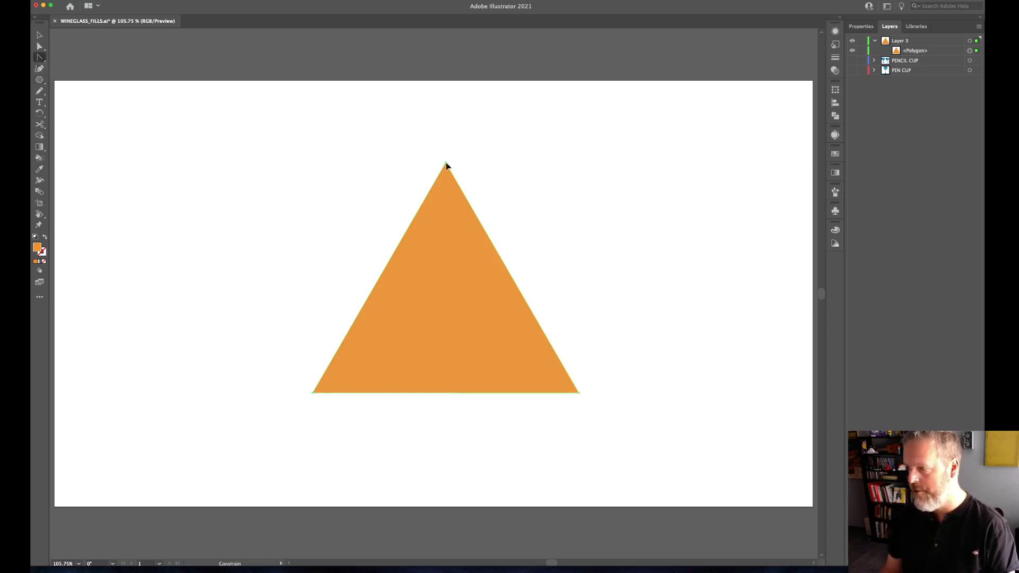
drag(447, 163, 421, 171)
key(super+z)
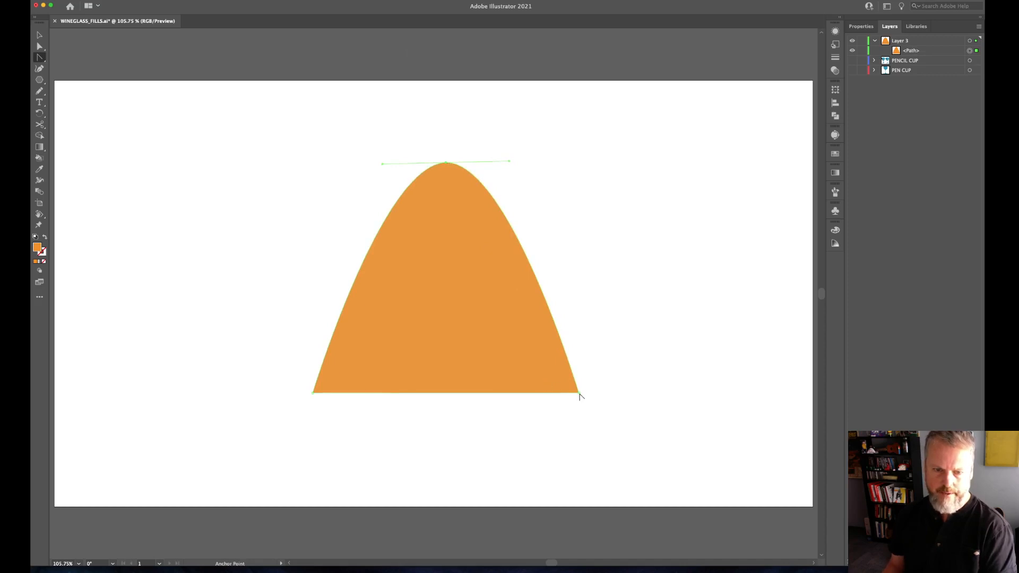
drag(578, 393, 608, 359)
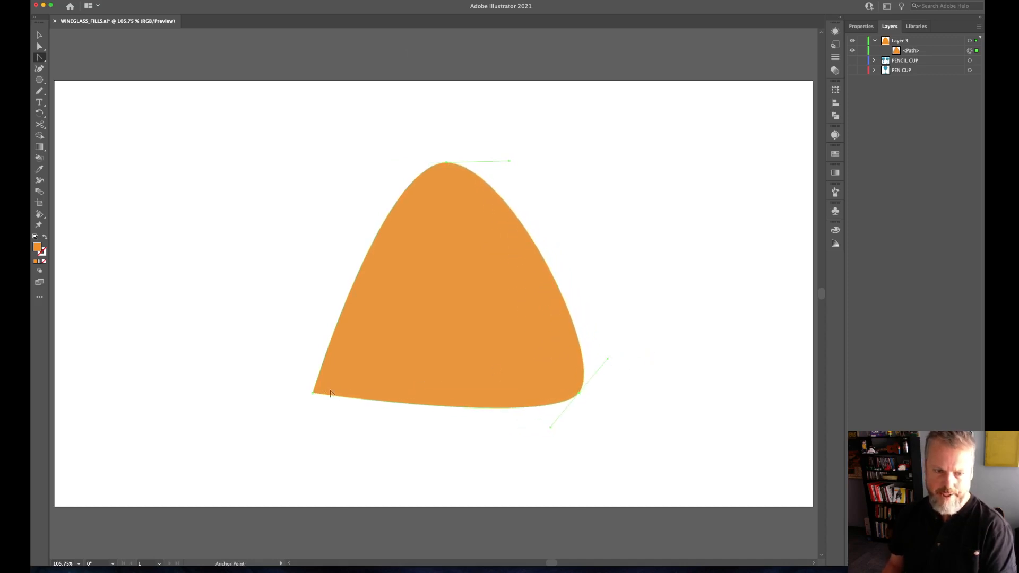
drag(313, 395, 350, 436)
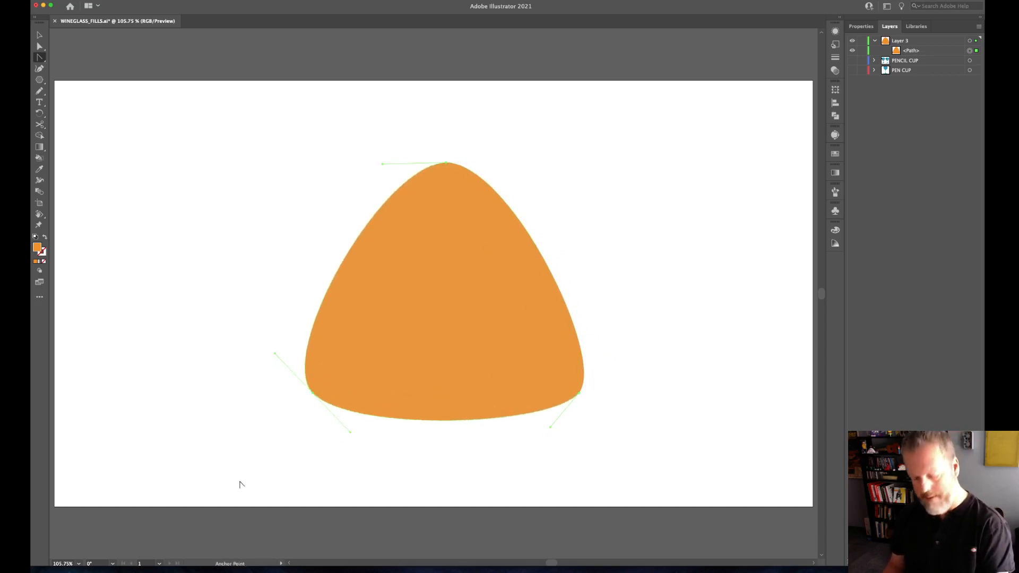
Undo the smooth-curve conversions on all three corners of the triangle.
key(super+z)
key(super+z)
key(super+z)
key(super+z)
key(super+z)
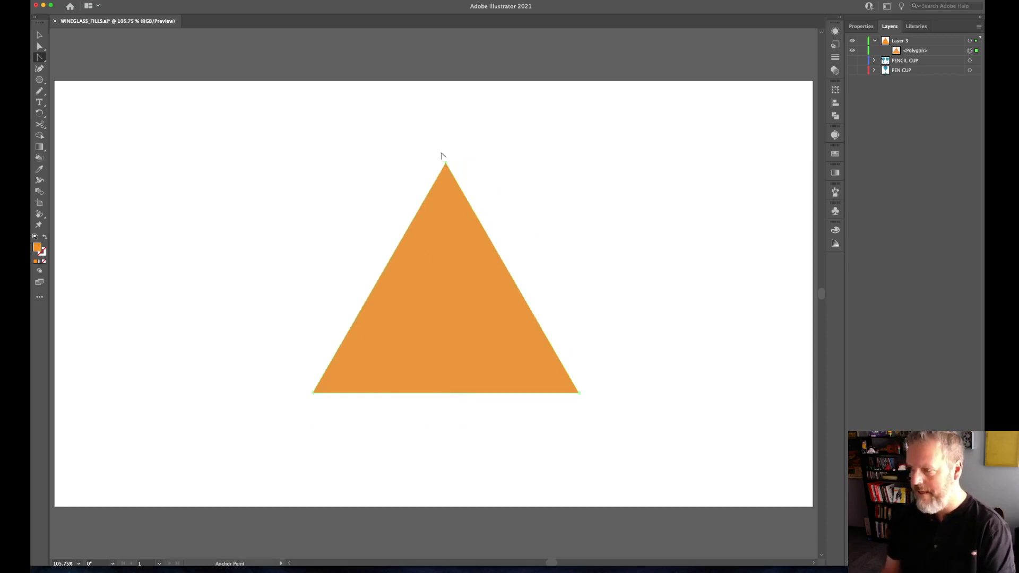
Round the triangle's top corner into a wide dome through its live corner widget with Direct Selection, and delete the shape.
click(39, 35)
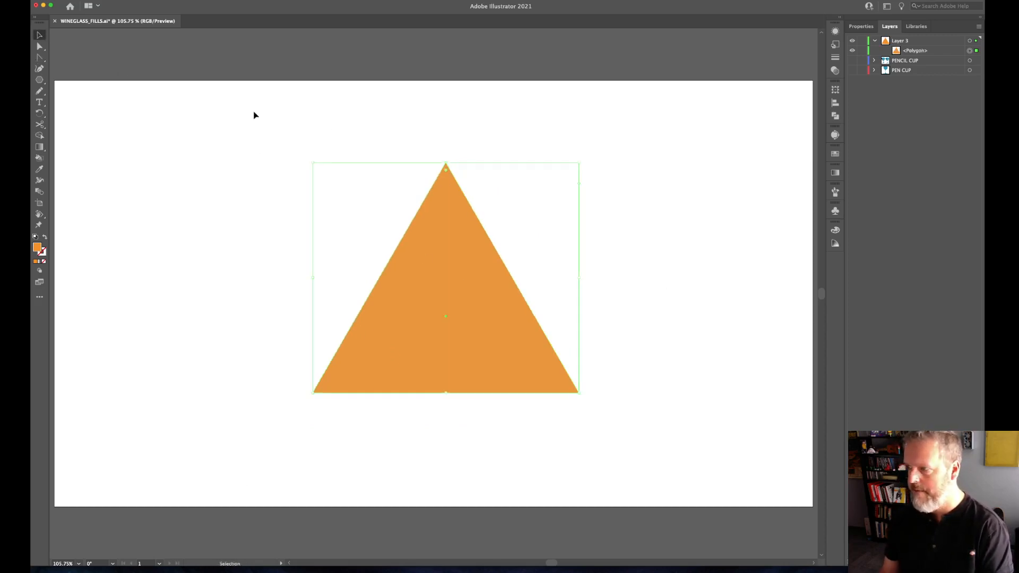
mouse_move(447, 169)
mouse_down()
mouse_move(454, 275)
mouse_move(437, 184)
mouse_move(438, 263)
mouse_move(446, 205)
mouse_move(448, 250)
mouse_move(462, 223)
mouse_move(446, 153)
mouse_up()
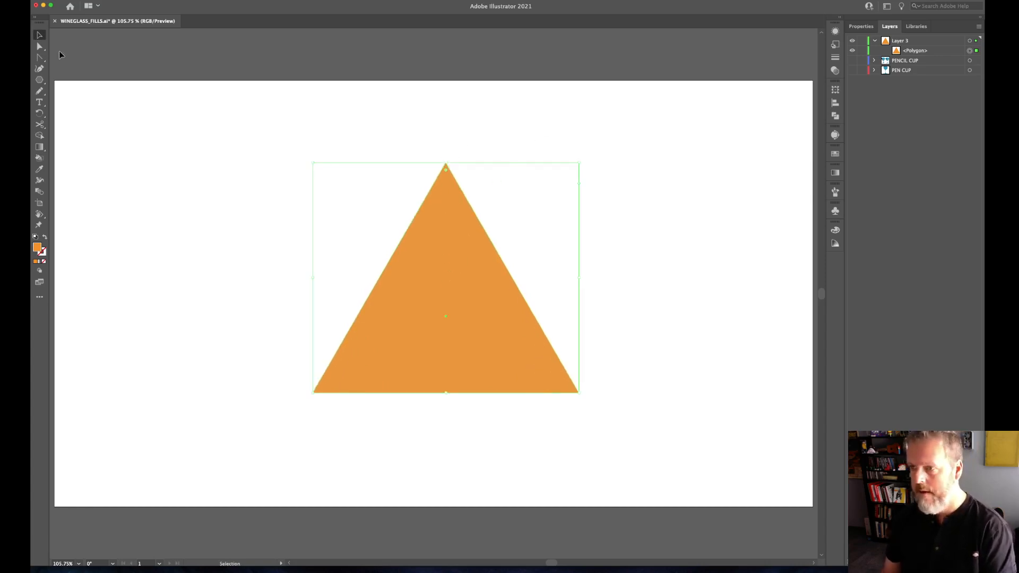
key(a)
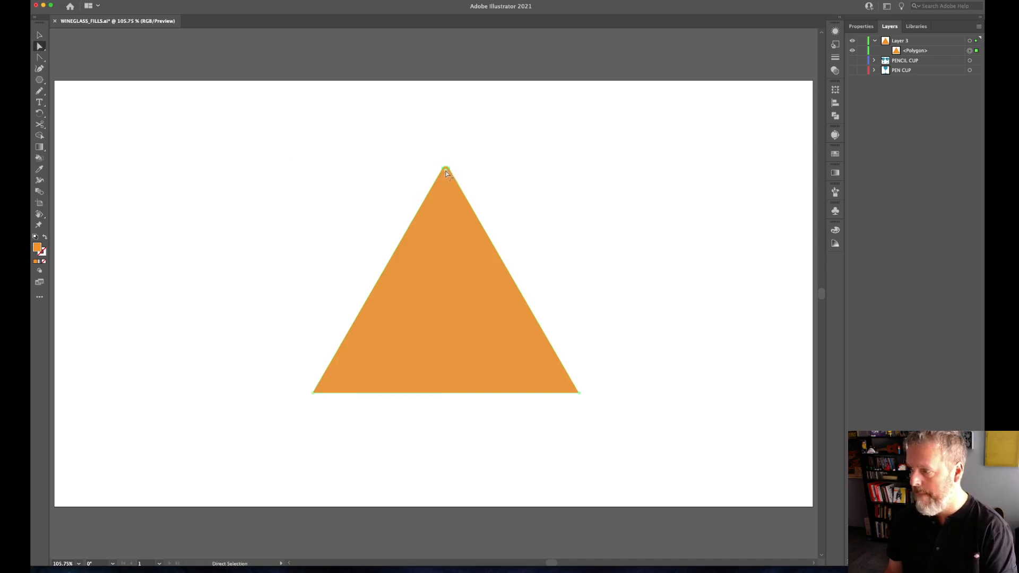
drag(446, 172, 434, 330)
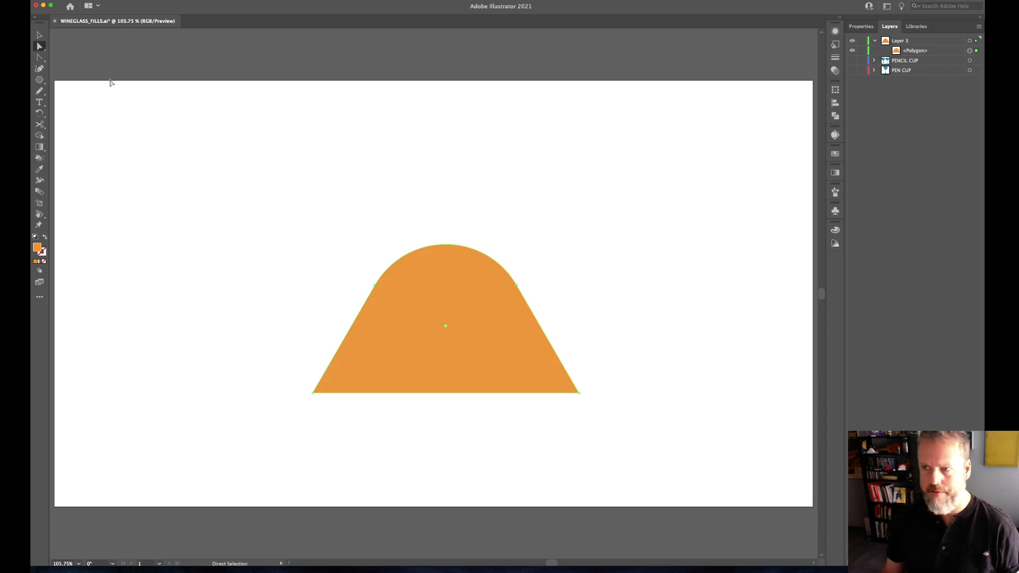
key(BackSpace)
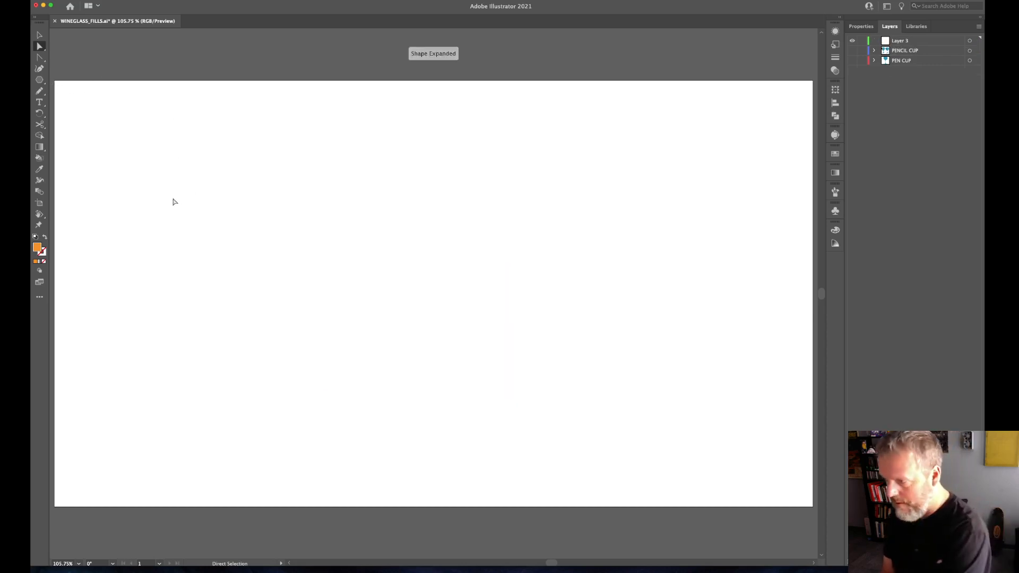
Draw an orange star near the artboard's centre with the Star tool, raising its point count to many thin rays and lowering it again.
click(44, 79)
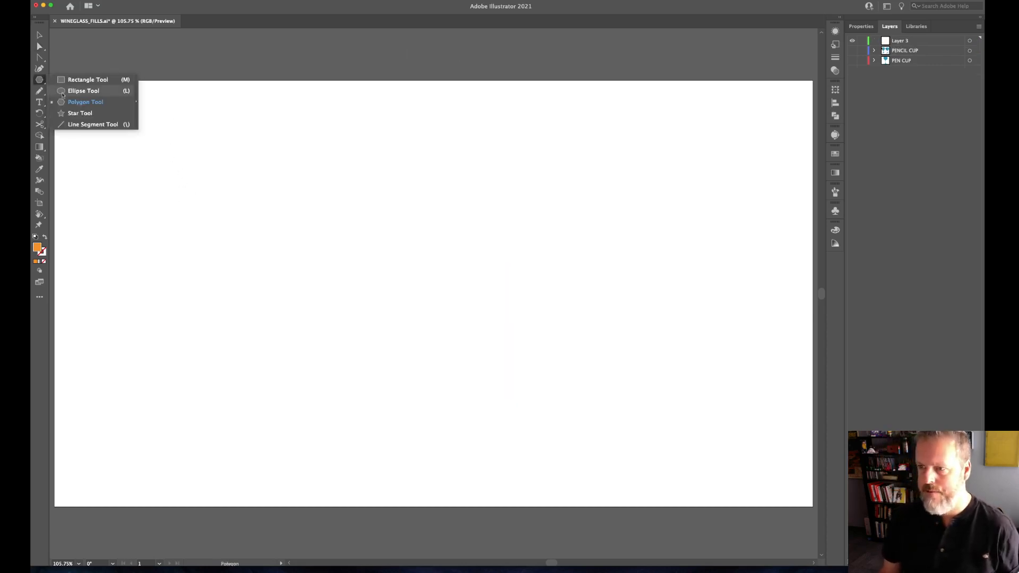
click(81, 114)
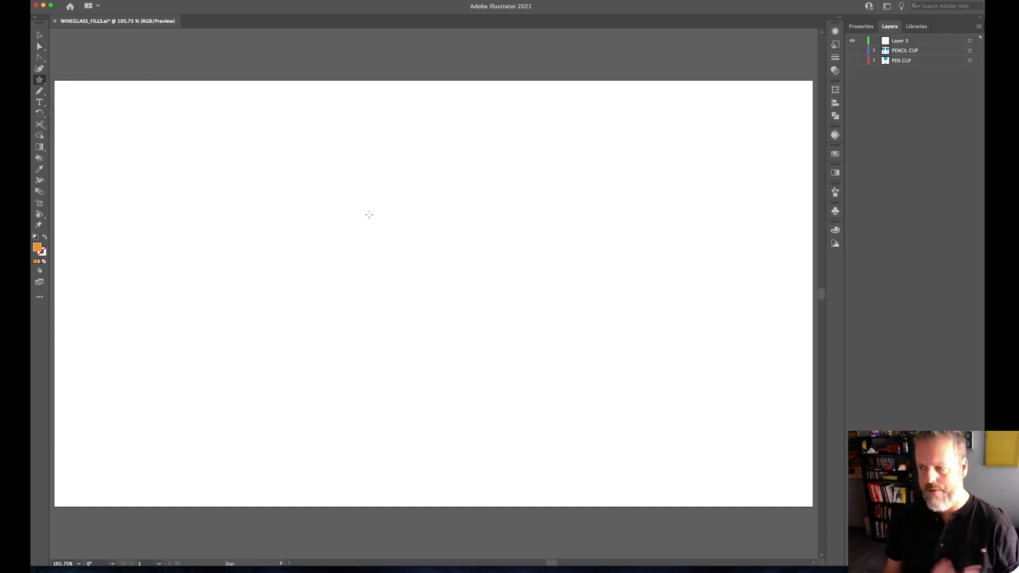
mouse_move(420, 278)
mouse_down()
mouse_move(501, 357)
mouse_move(501, 371)
mouse_move(479, 359)
mouse_up()
key(Up)
key(Up)
key(Up)
key(Up)
key(Up)
key(Up)
key(Up)
key(Up)
key(Up)
key(Up)
key(Up)
key(Up)
key(Up)
key(Up)
key(Up)
key(Up)
key(Up)
key(Up)
key(Up)
key(Up)
key(Down)
key(Down)
key(Down)
key(Down)
key(Down)
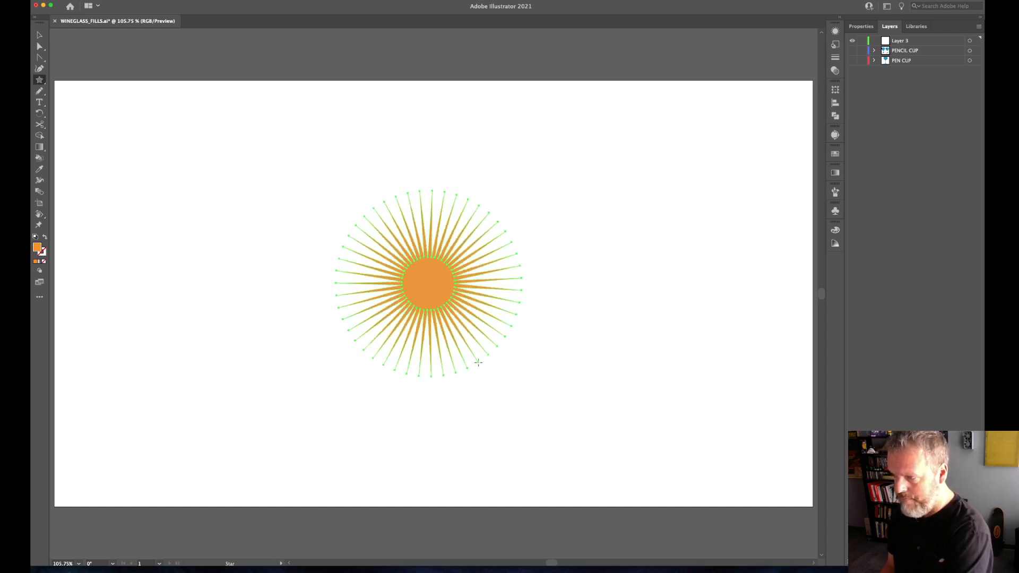
key(Down)
key(Down)
key(Down)
key(Down)
key(Down)
key(Down)
key(Down)
key(Down)
key(Down)
key(Down)
key(Down)
key(Down)
key(Down)
key(Down)
drag(478, 363, 477, 311)
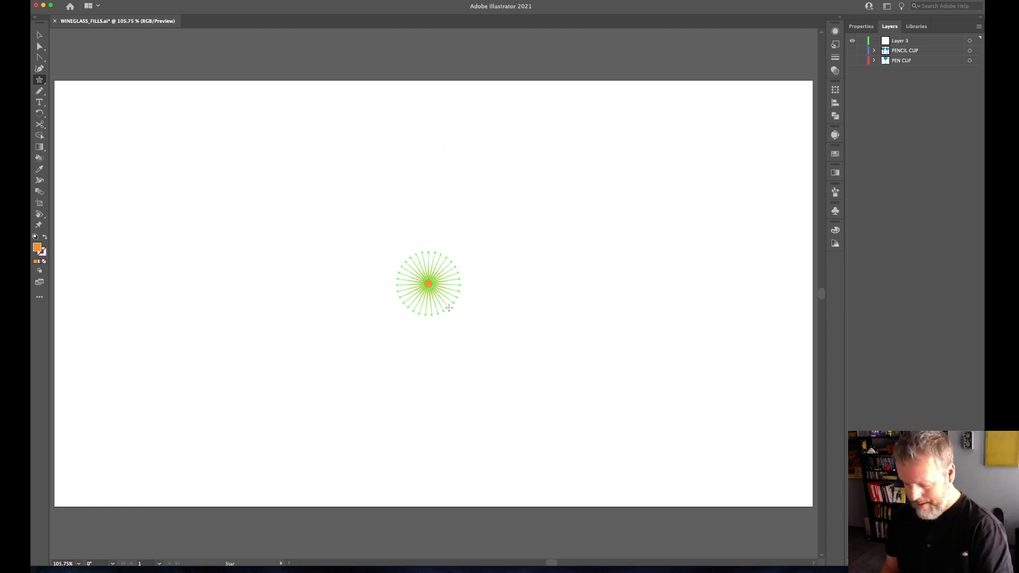
Vary the star's size and spike length while drawing, finish it as a small sunburst with short spikes, and delete it.
drag(481, 346, 458, 323)
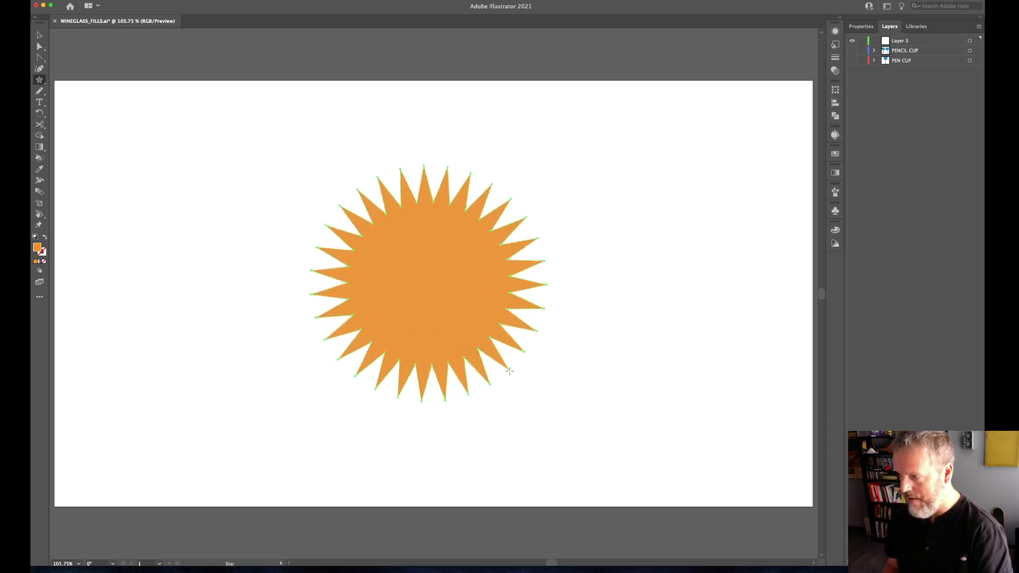
drag(509, 371, 463, 332)
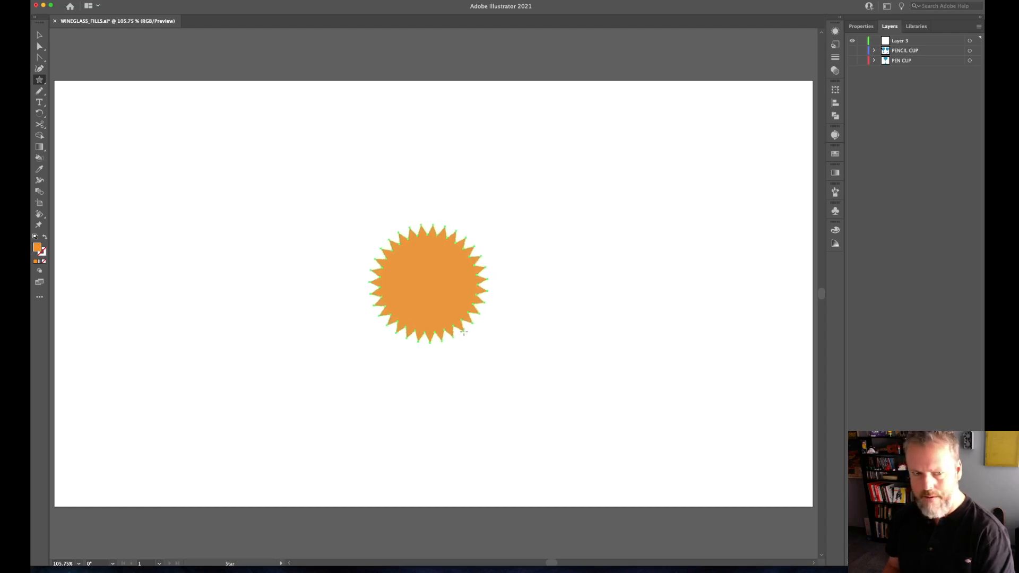
drag(464, 333, 462, 330)
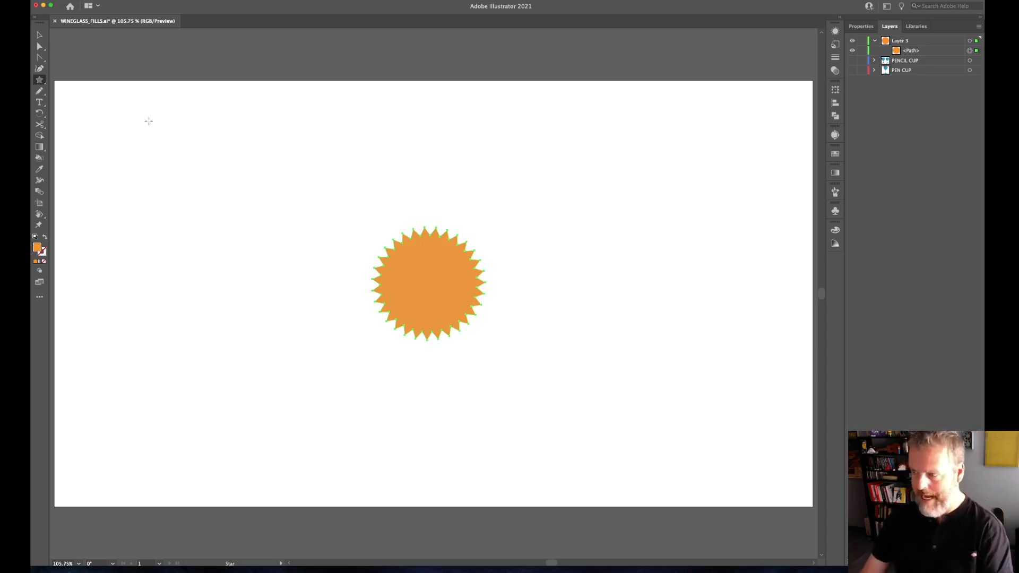
key(Delete)
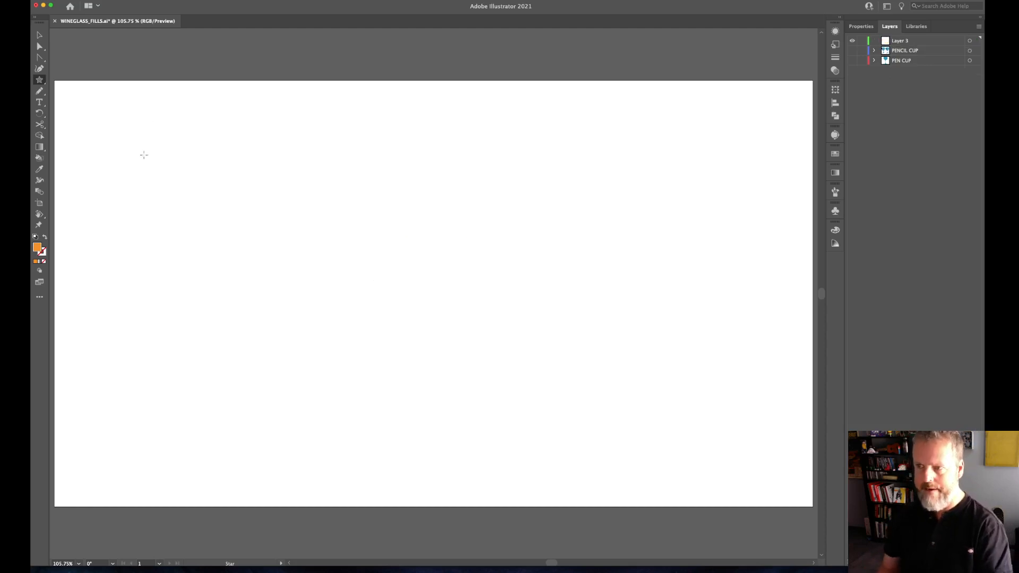
Prepare the Line Segment tool with no fill and a near-black stroke of colour 191919.
drag(39, 81, 96, 126)
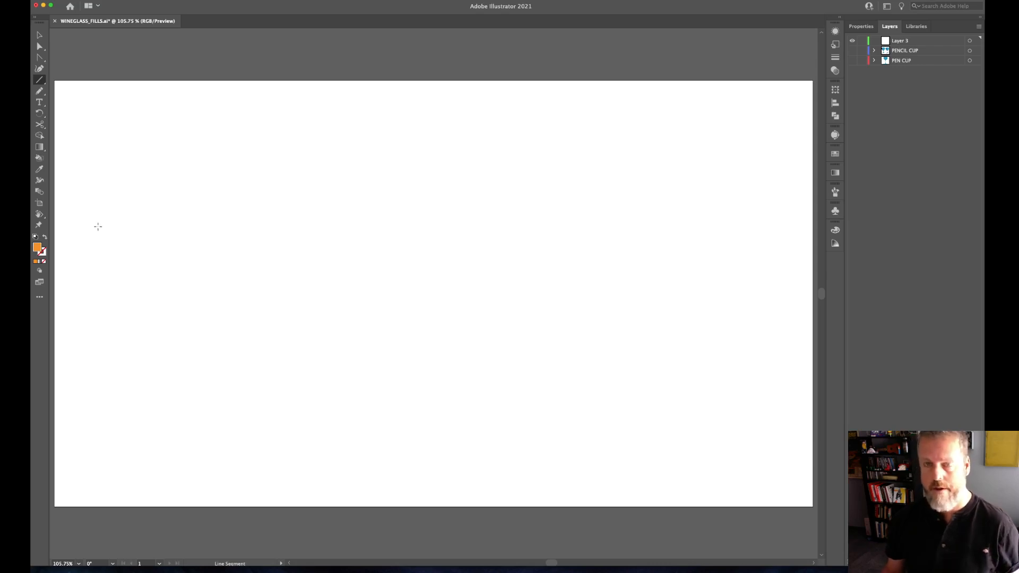
click(44, 237)
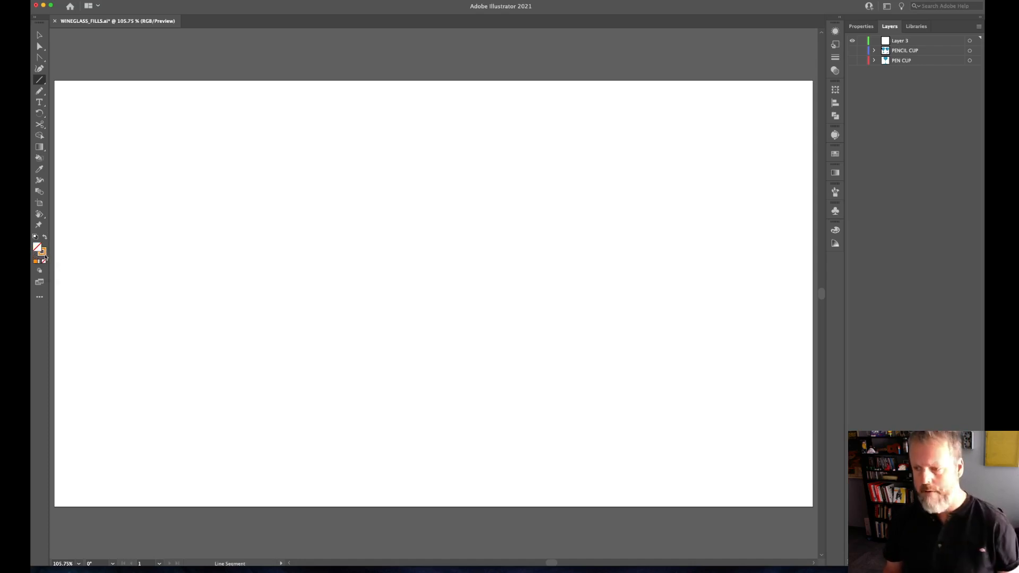
click(44, 257)
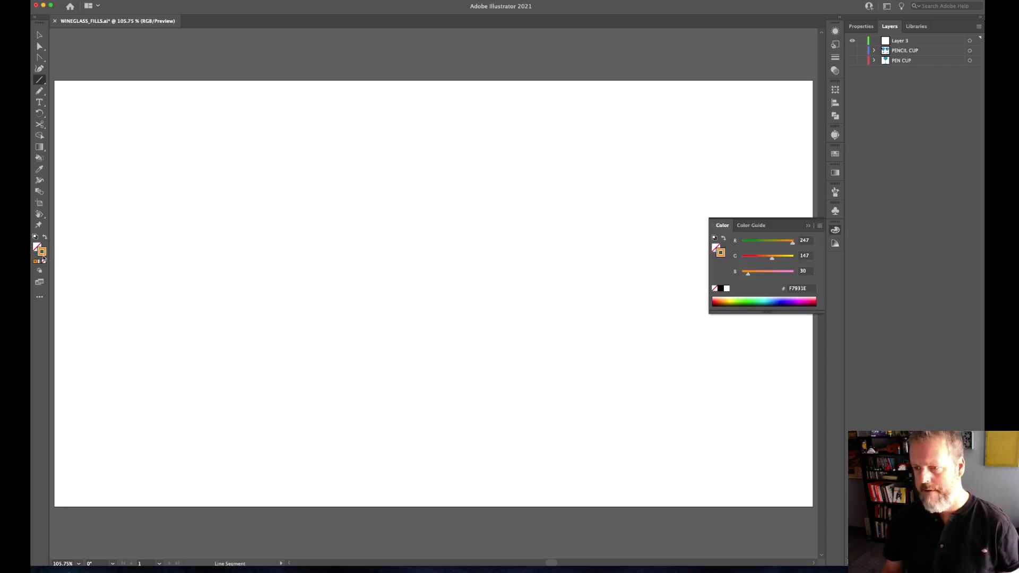
double_click(44, 257)
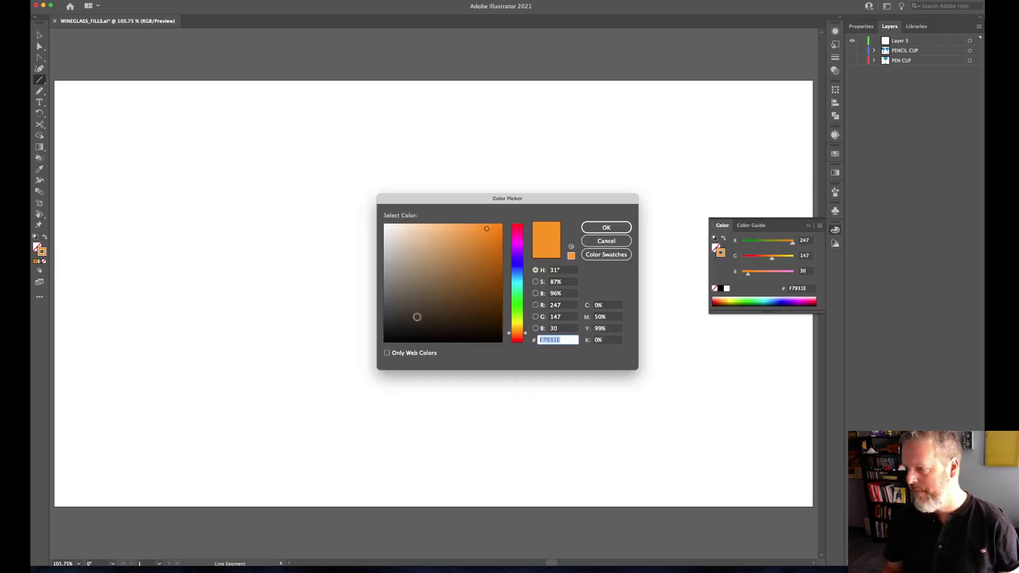
drag(416, 316, 344, 342)
drag(399, 319, 384, 330)
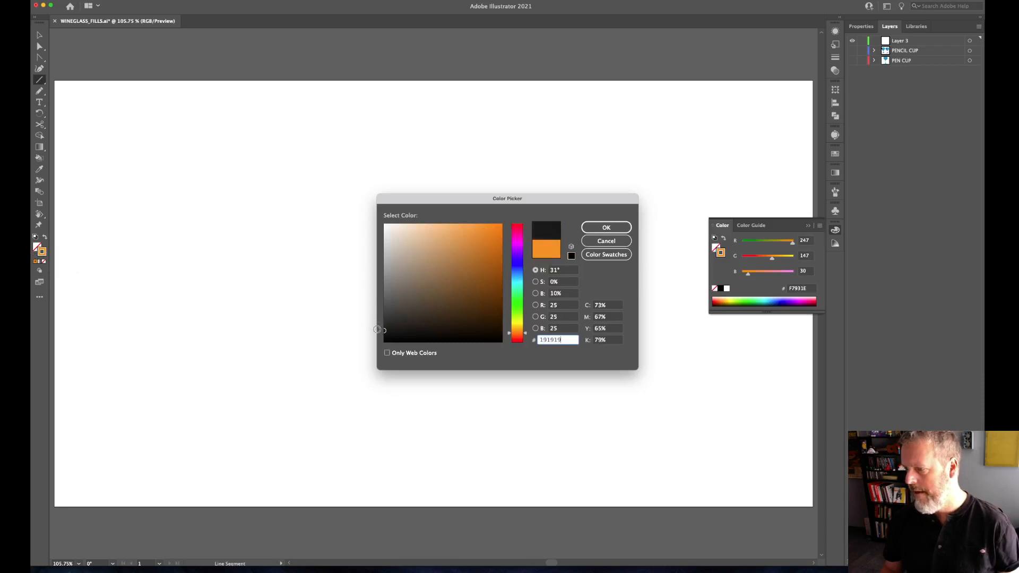
click(606, 228)
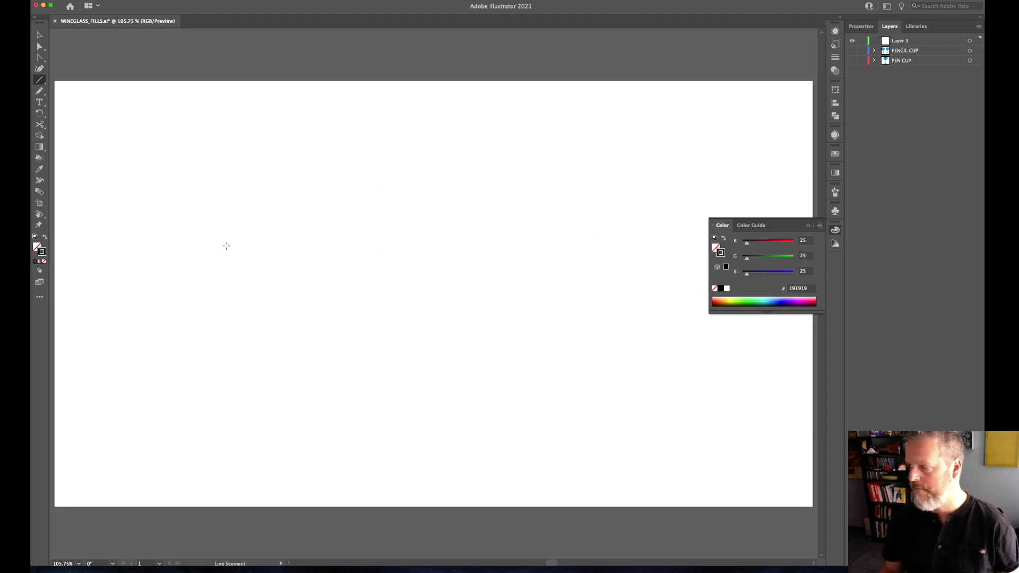
click(837, 232)
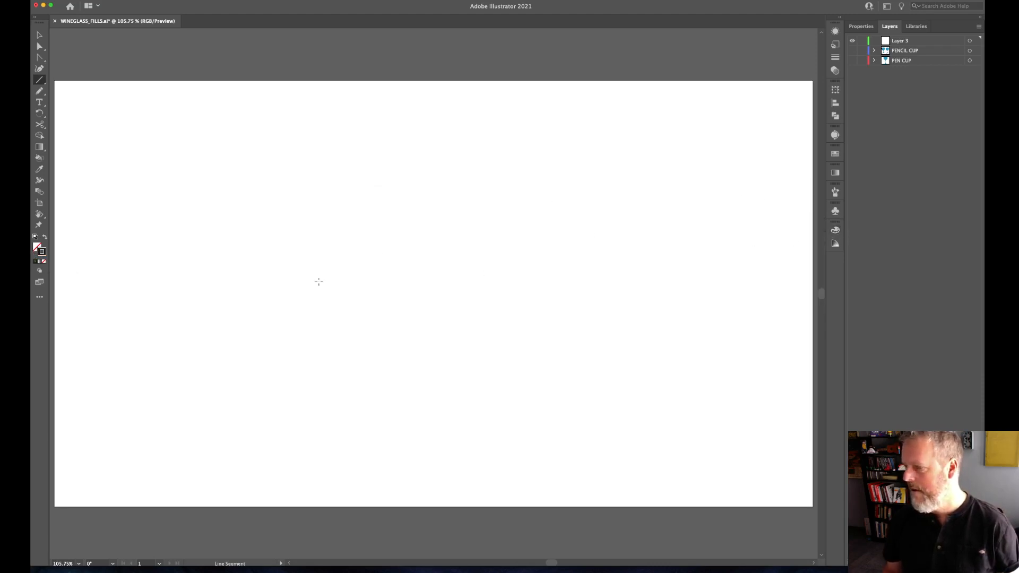
Draw and delete a slanted trial line, and draw a horizontal line about 1079 px long across the artboard's middle.
mouse_move(129, 272)
mouse_down()
mouse_move(504, 234)
mouse_move(669, 262)
mouse_move(640, 220)
mouse_move(733, 173)
mouse_up()
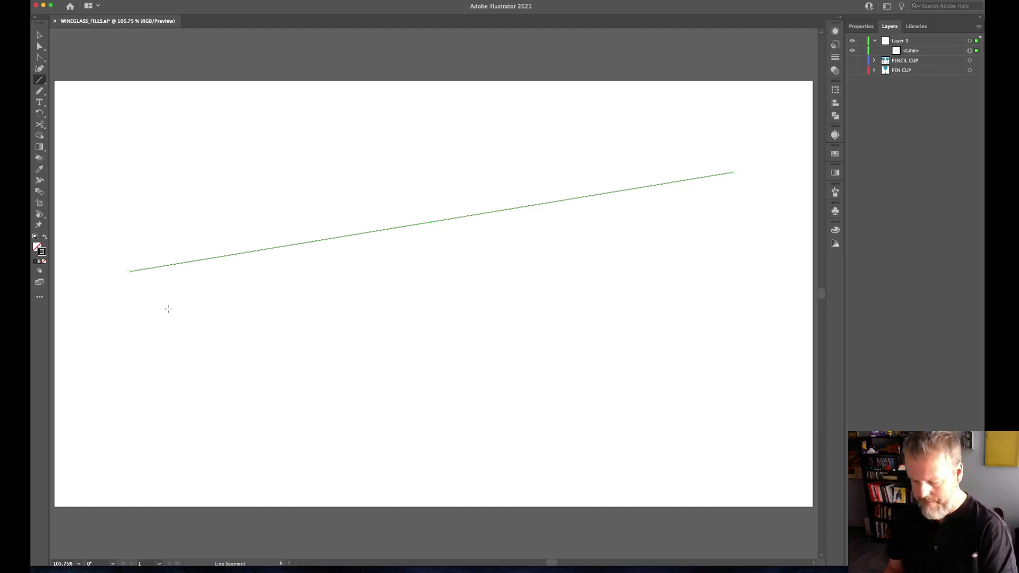
key(Delete)
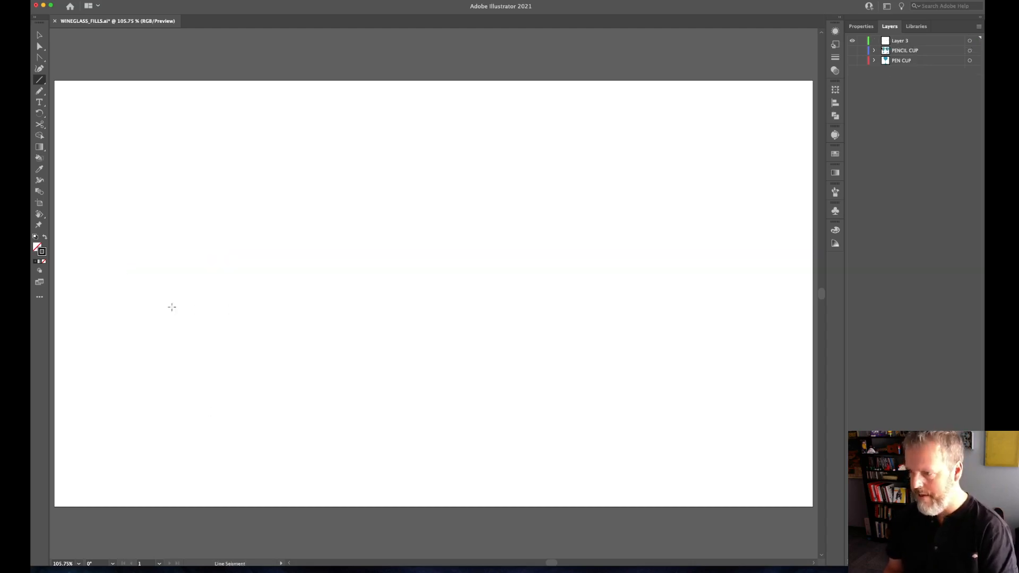
drag(117, 278, 754, 305)
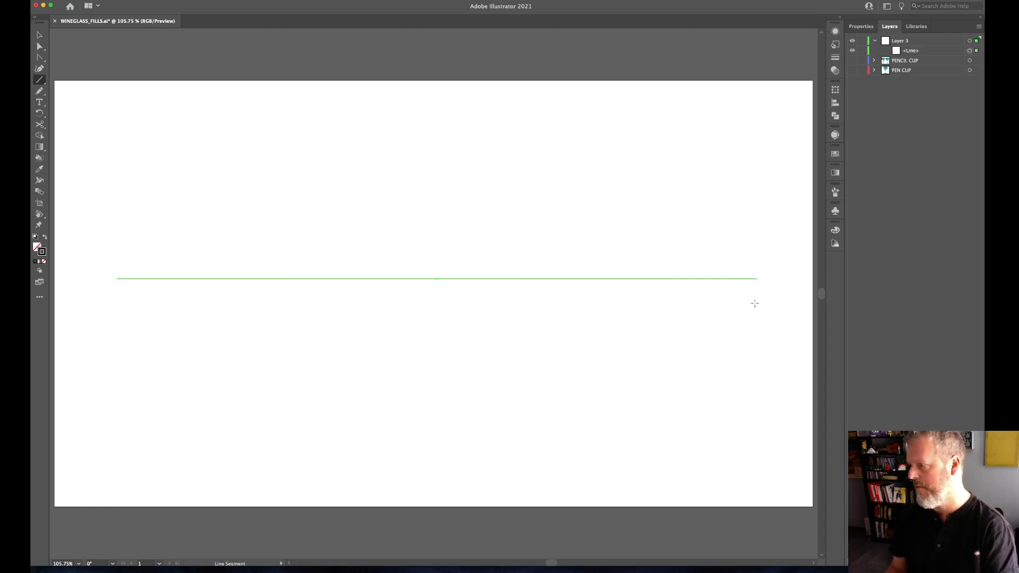
Set the horizontal line's stroke weight to 30 pt and give it round caps.
click(861, 26)
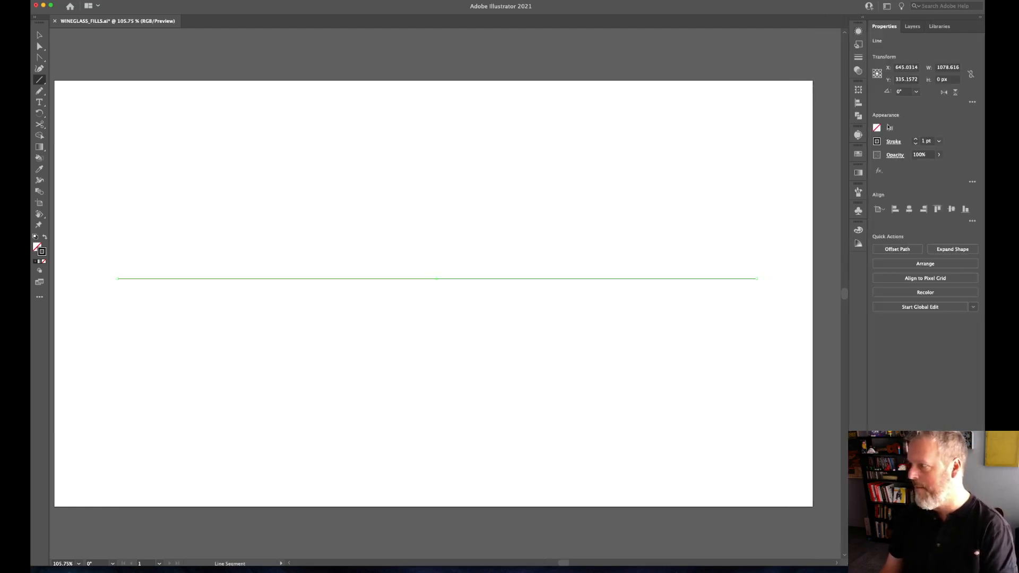
click(916, 139)
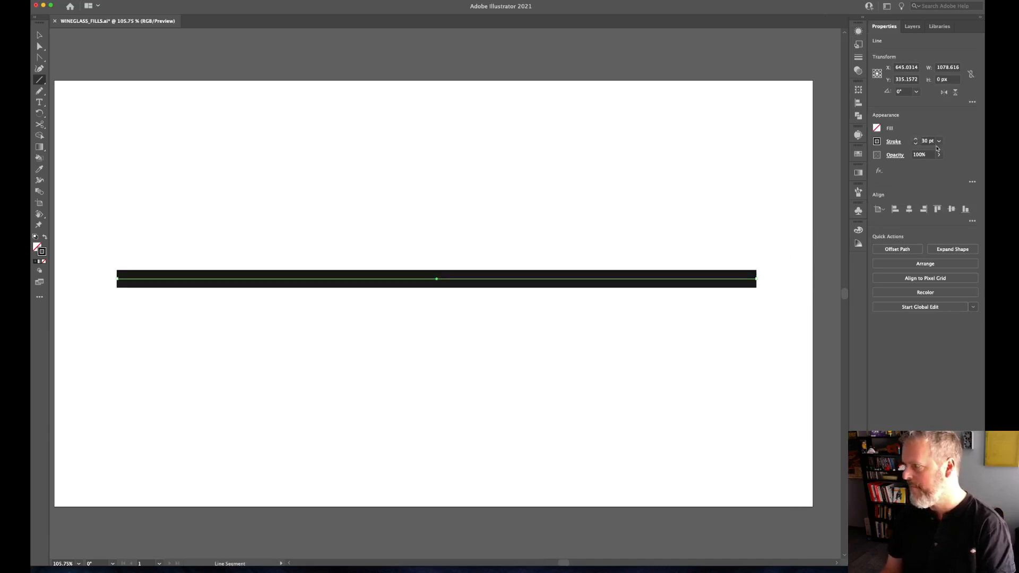
click(894, 143)
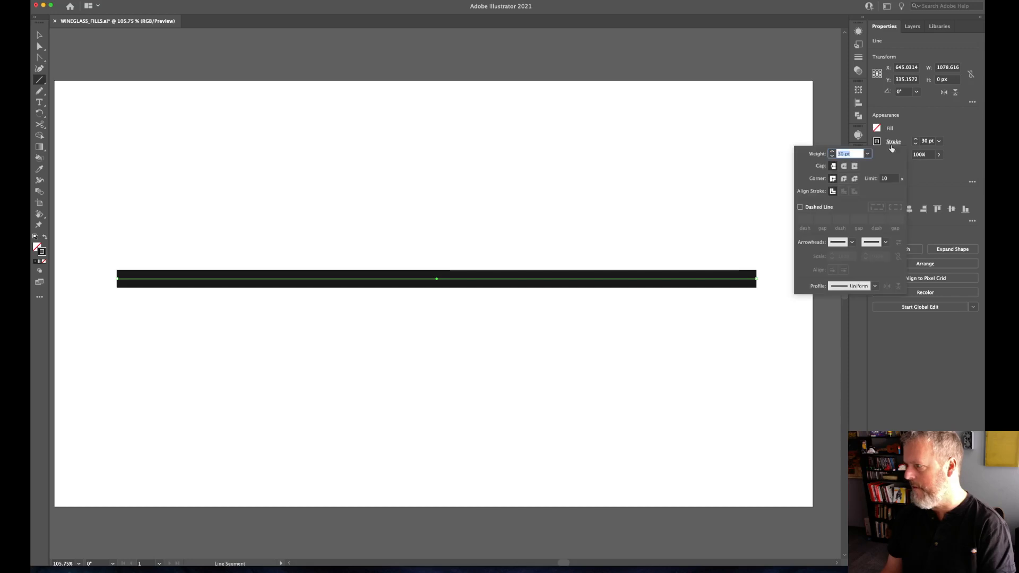
click(845, 166)
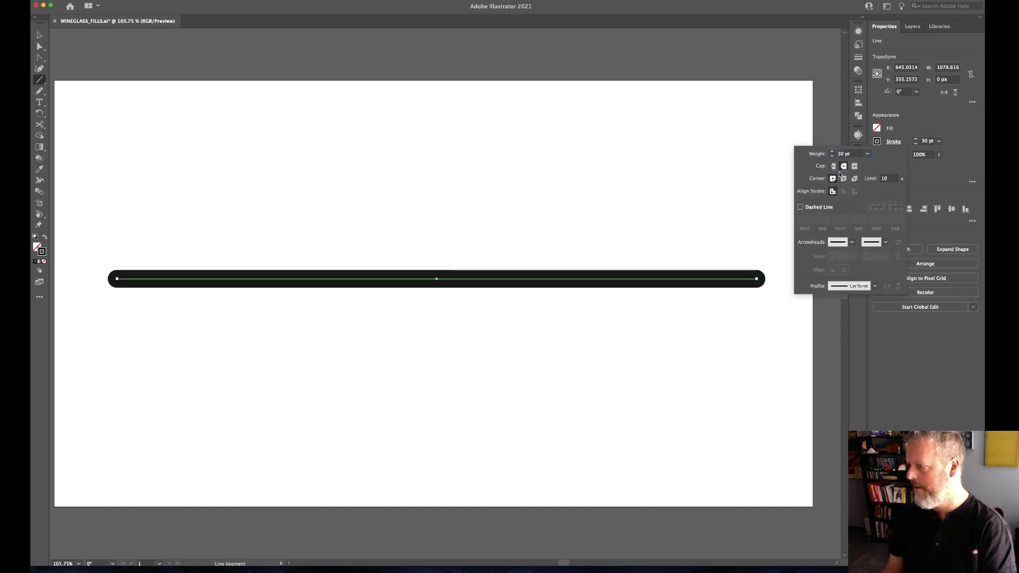
Make the horizontal line's stroke dashed with a 30 pt dash and a 30 pt gap.
click(800, 207)
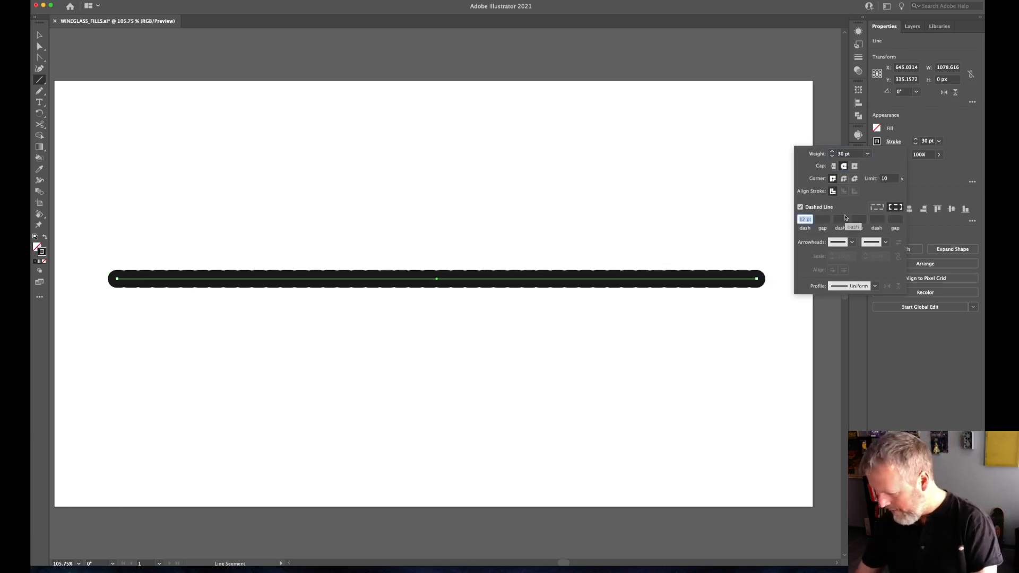
text(30)
key(Tab)
text(30)
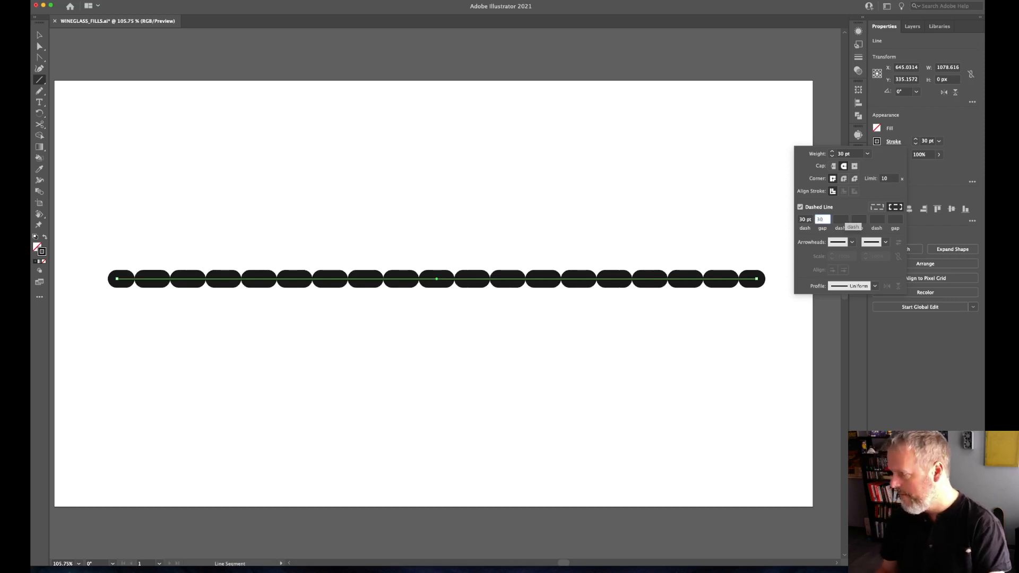
key(Tab)
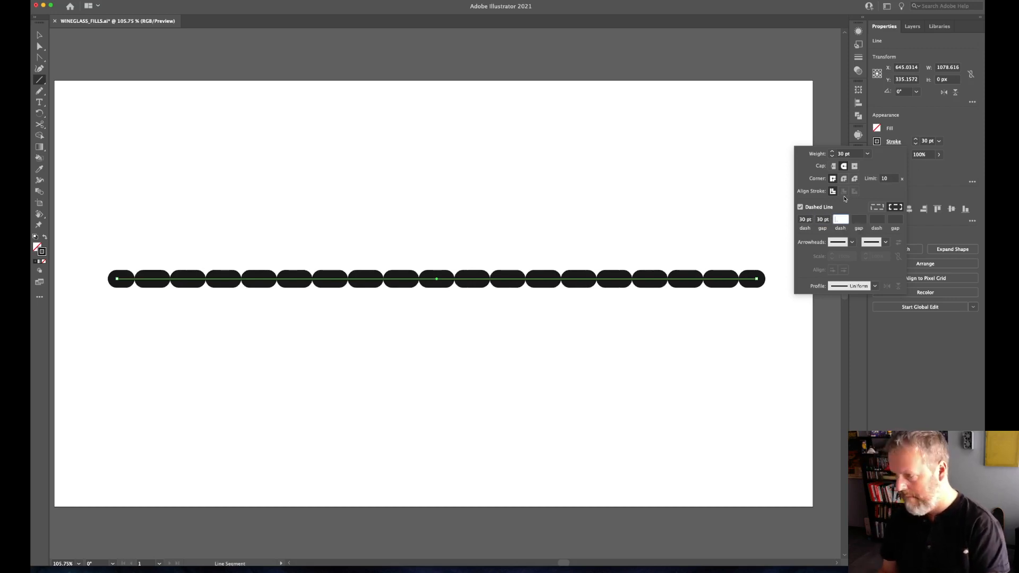
Lengthen the line's dash pattern to a 50 pt dash and a 50 pt gap.
drag(803, 220, 795, 223)
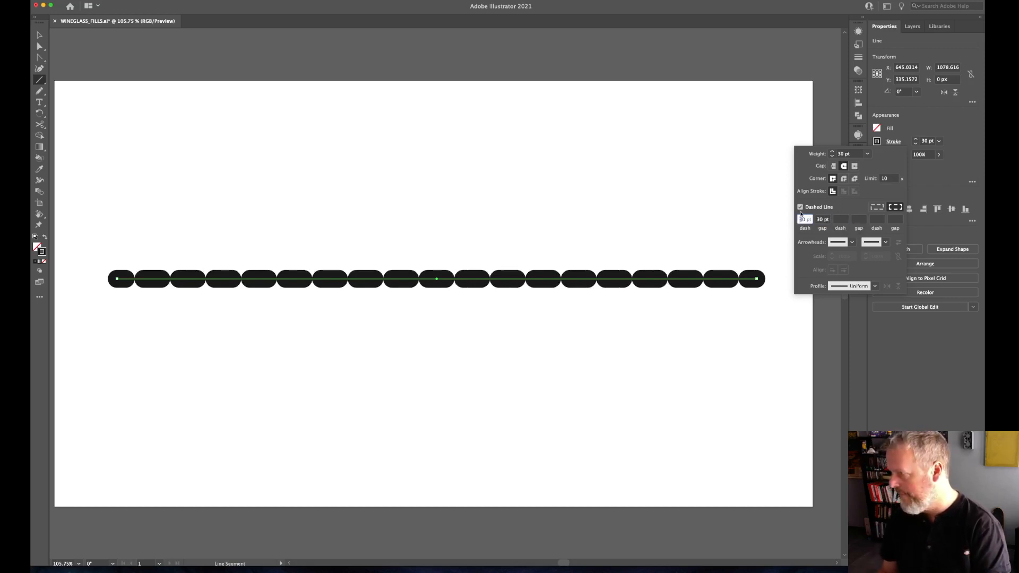
text(5)
key(Tab)
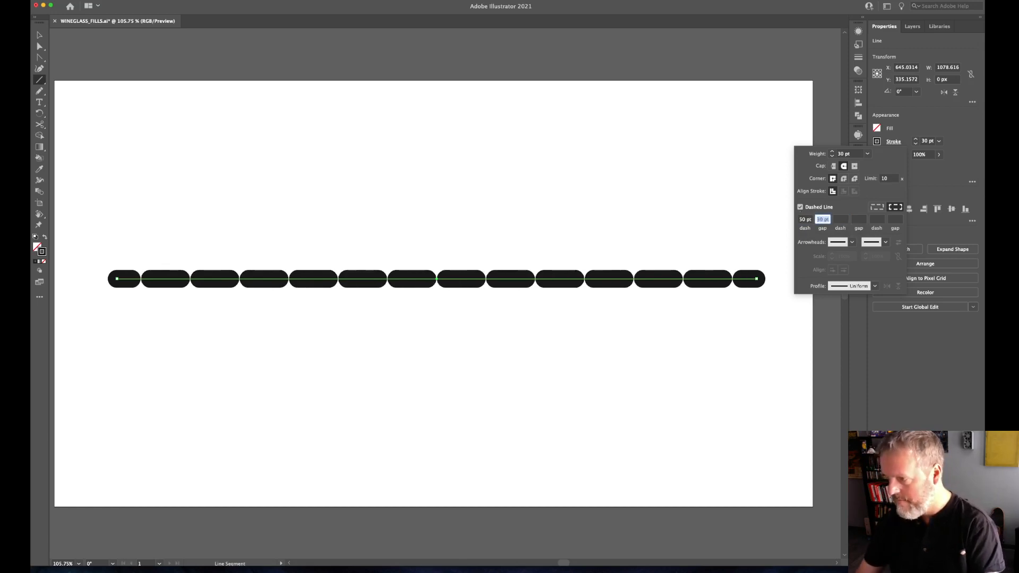
text(50)
key(Tab)
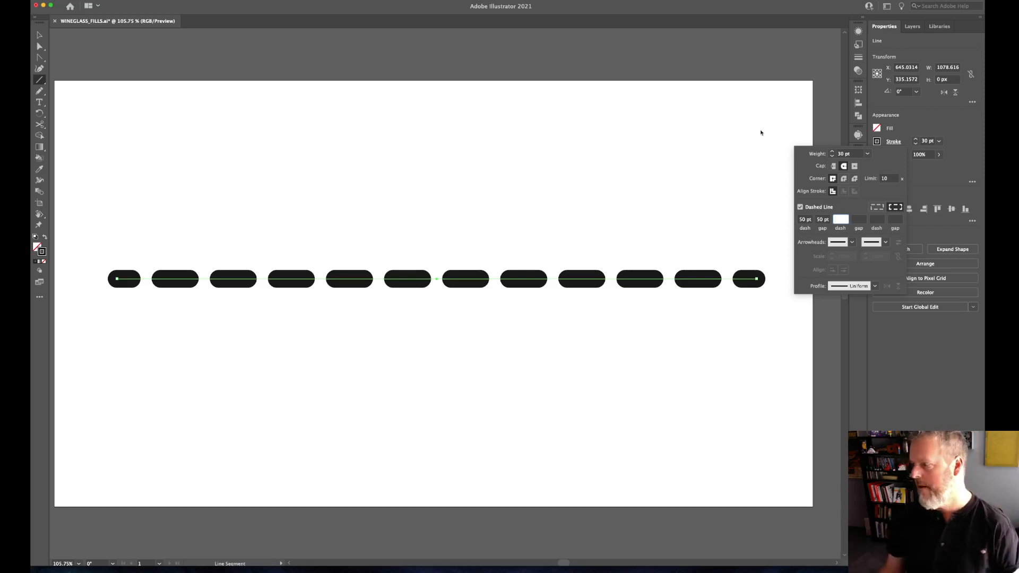
Try the Arrow 1 arrowhead on the start point of the dashed line and set it back to None.
click(841, 242)
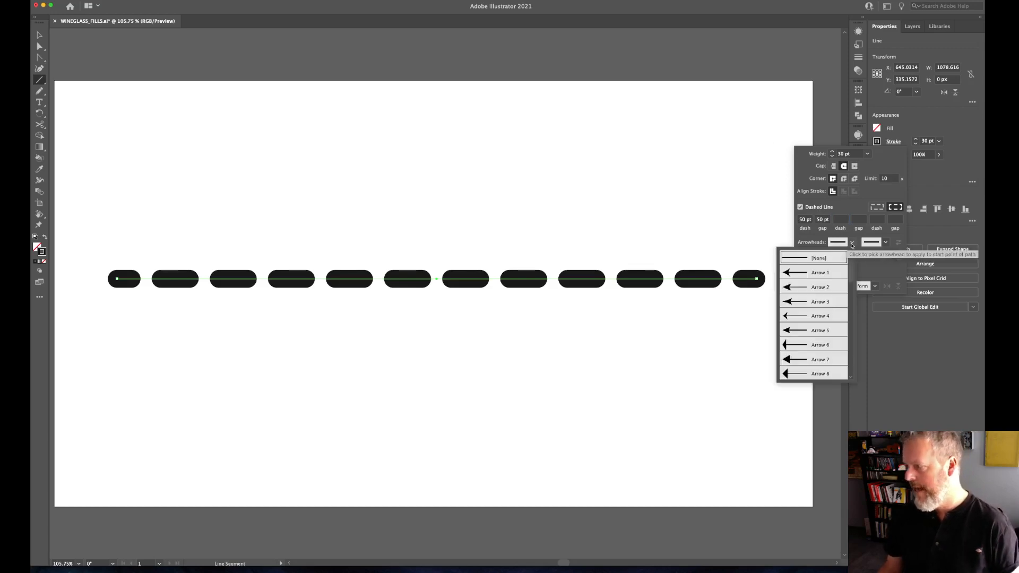
click(804, 271)
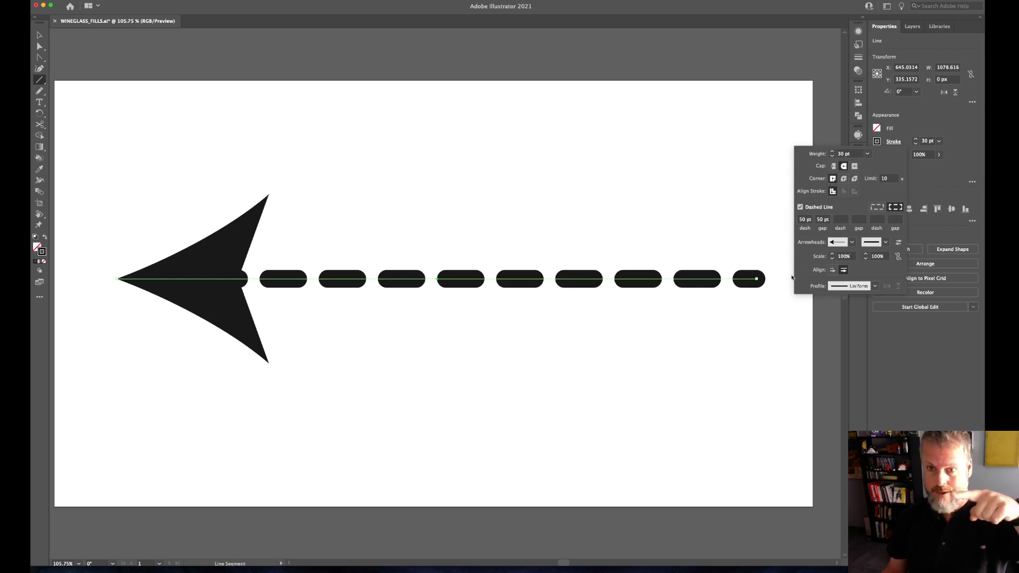
click(852, 242)
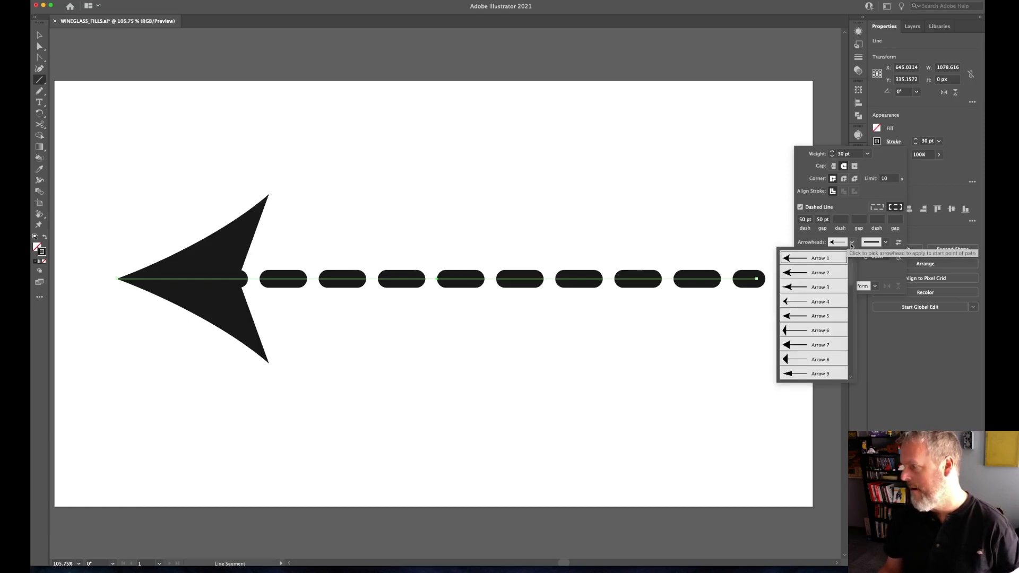
click(829, 259)
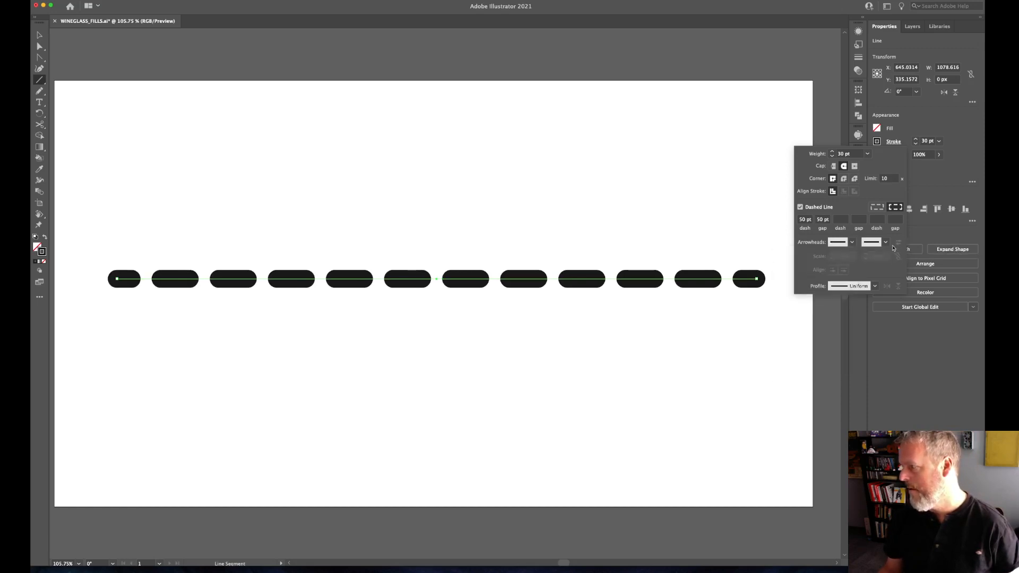
Apply Arrow 1 to the line's end point and swap the start and end arrowheads repeatedly, leaving the arrow at the start.
click(886, 243)
click(865, 274)
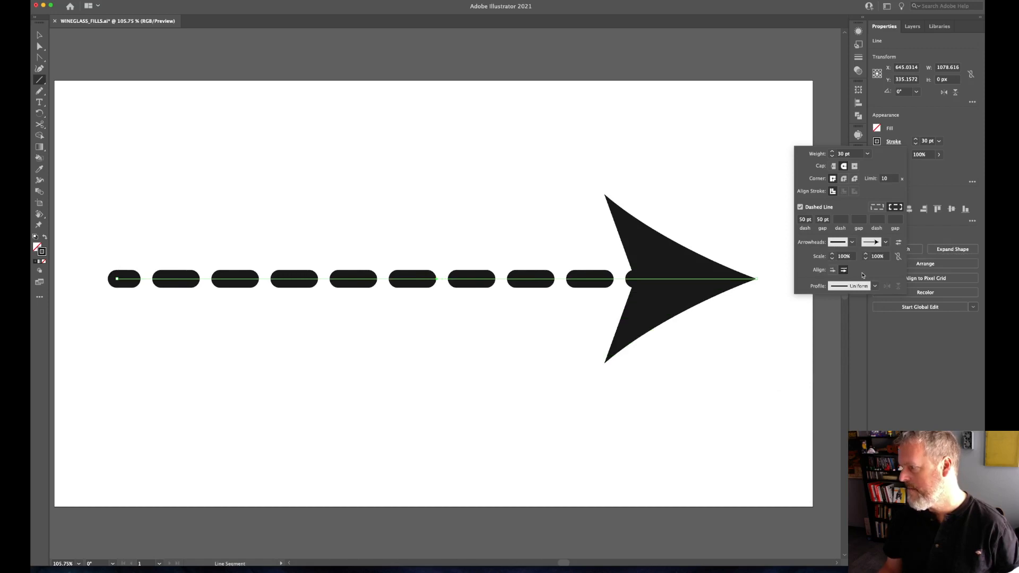
click(898, 243)
click(898, 242)
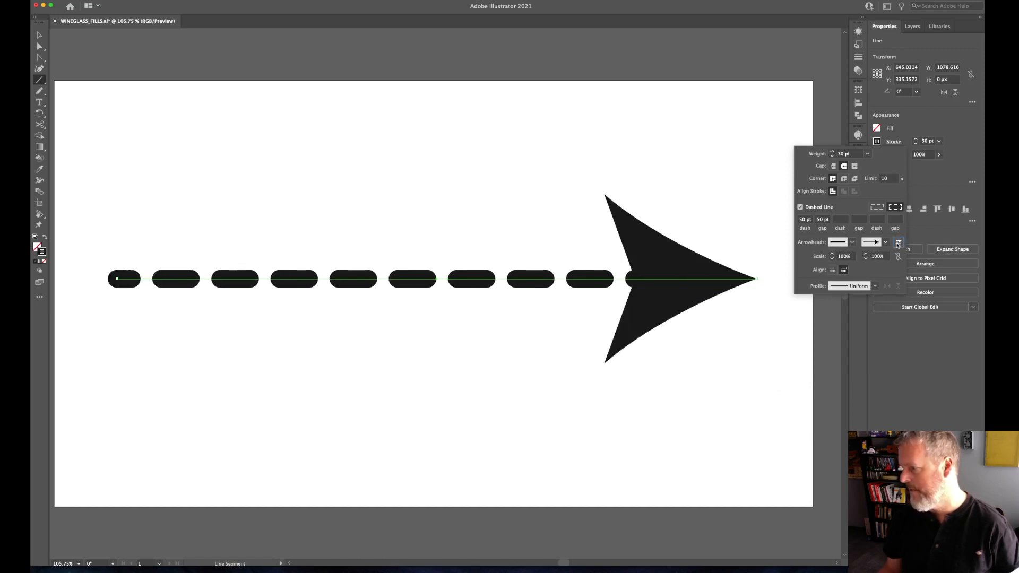
click(898, 242)
click(899, 242)
click(899, 242)
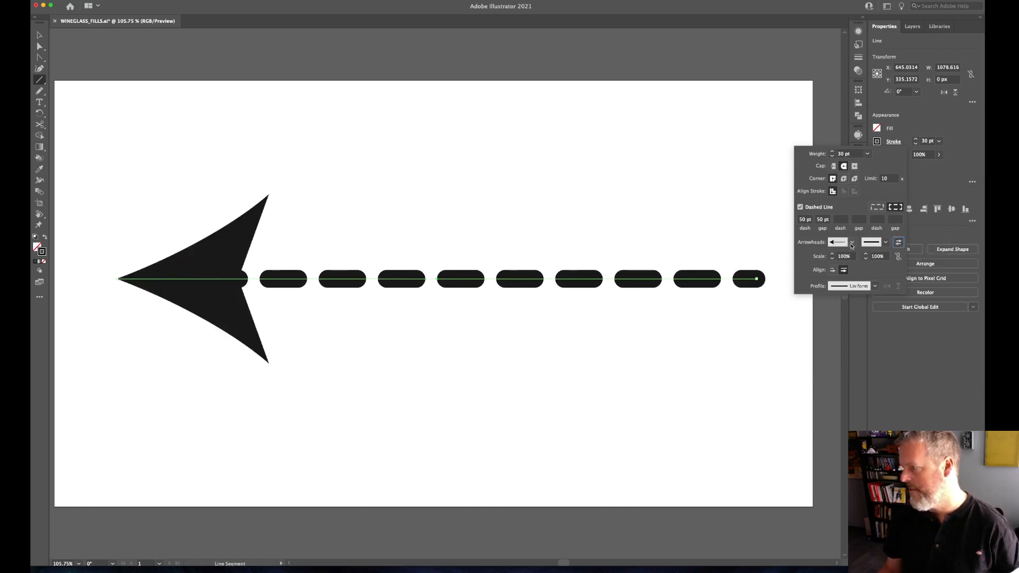
Turn the line into a fletched arrow with Arrow 19 at the start point and Arrow 2 at the end point.
click(838, 245)
drag(856, 267, 843, 309)
scroll(843, 309, down, 3)
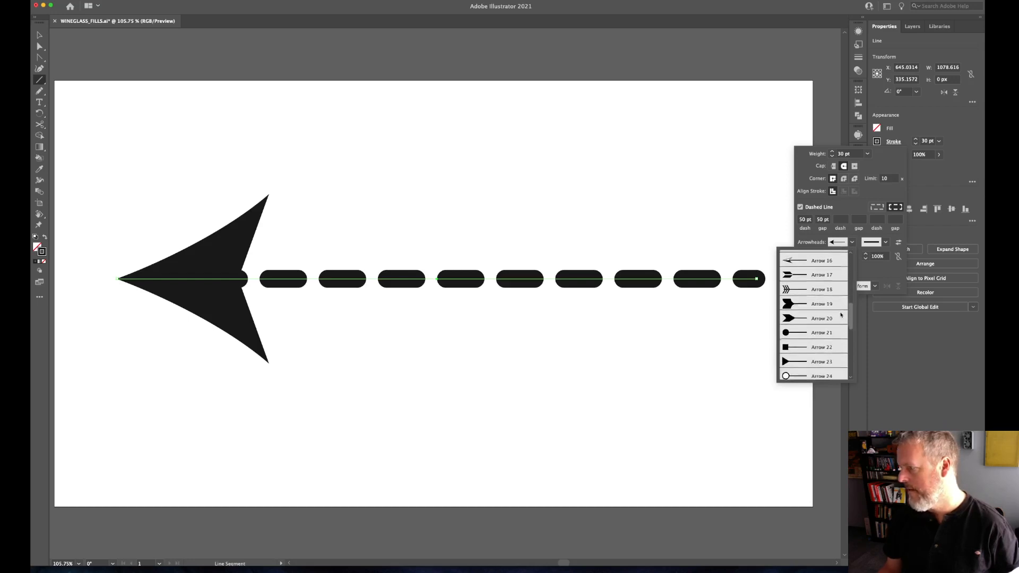
click(808, 305)
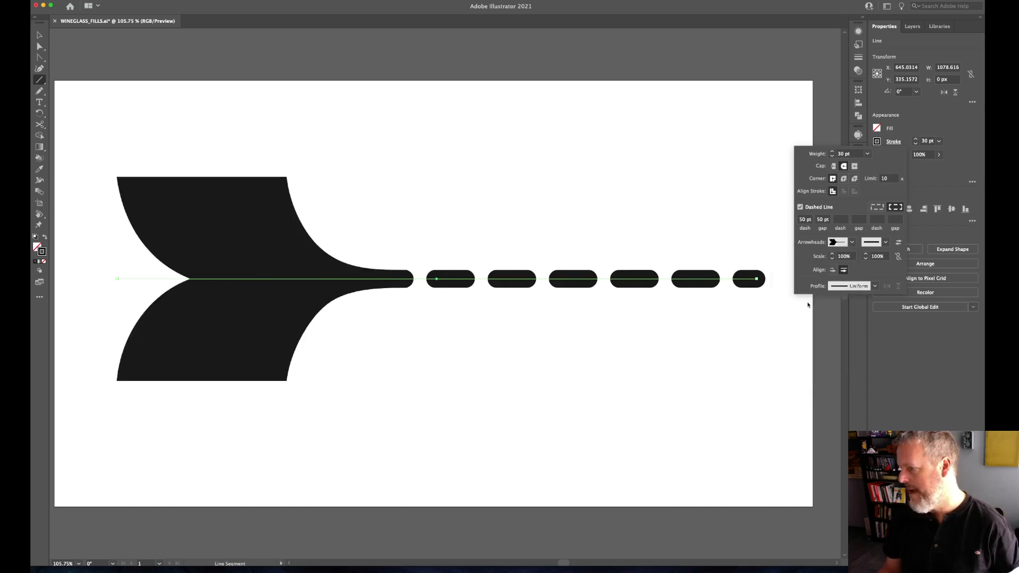
click(885, 242)
click(850, 288)
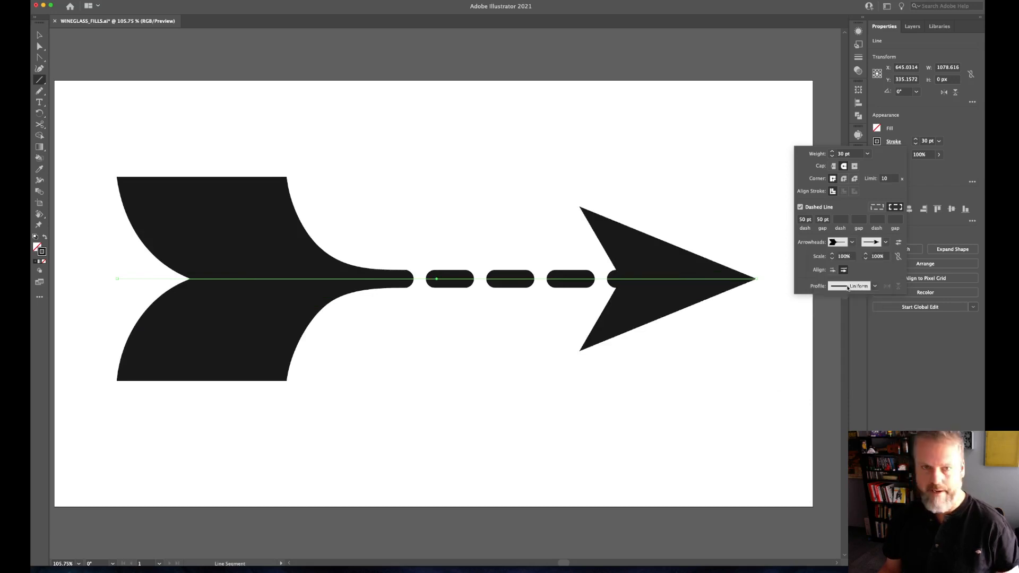
Remove the end arrowhead and change the start arrowhead to the scissors design, Arrow 33.
click(884, 245)
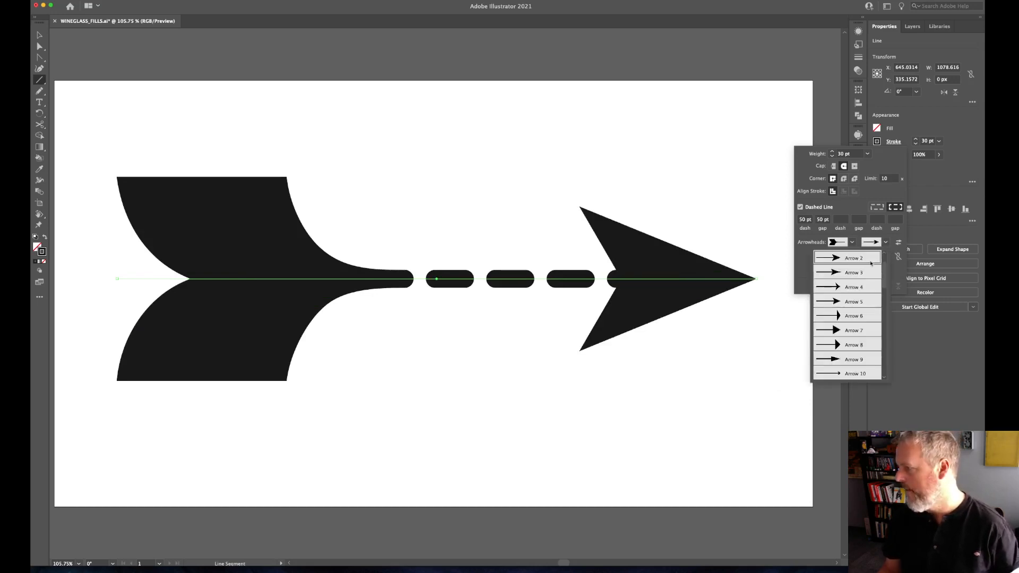
scroll(886, 269, up, 3)
click(861, 260)
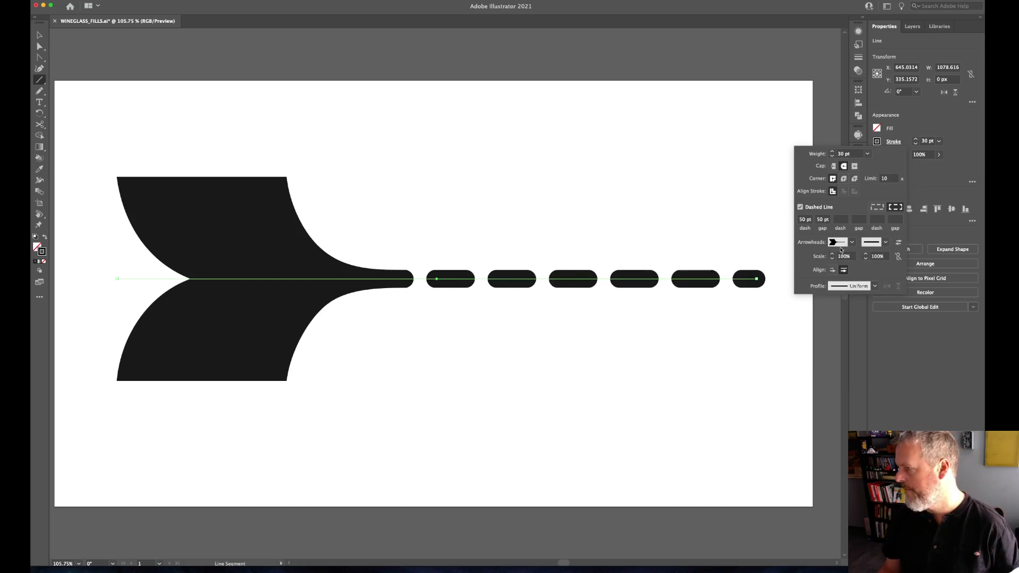
click(851, 244)
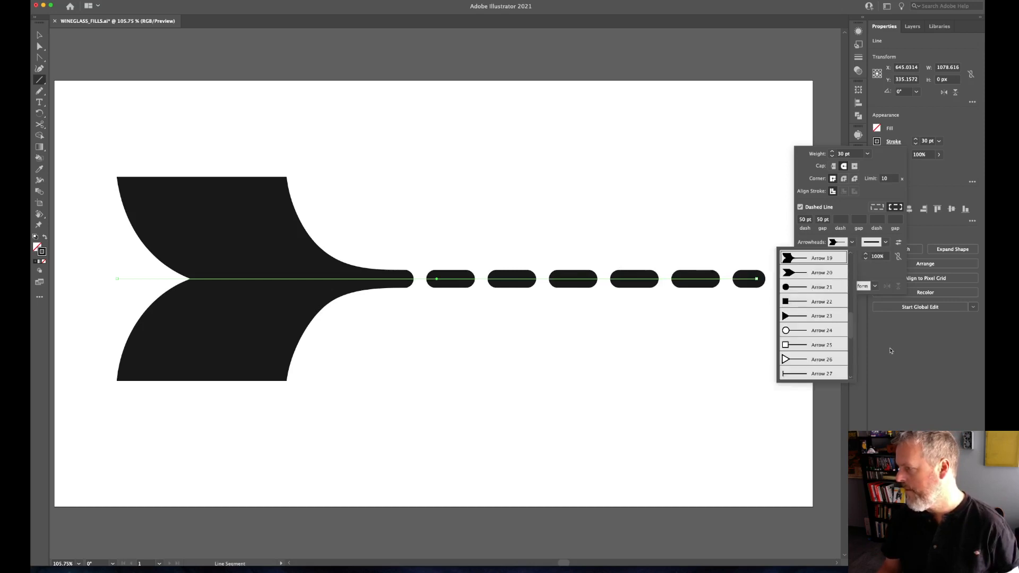
drag(852, 324, 848, 360)
click(823, 319)
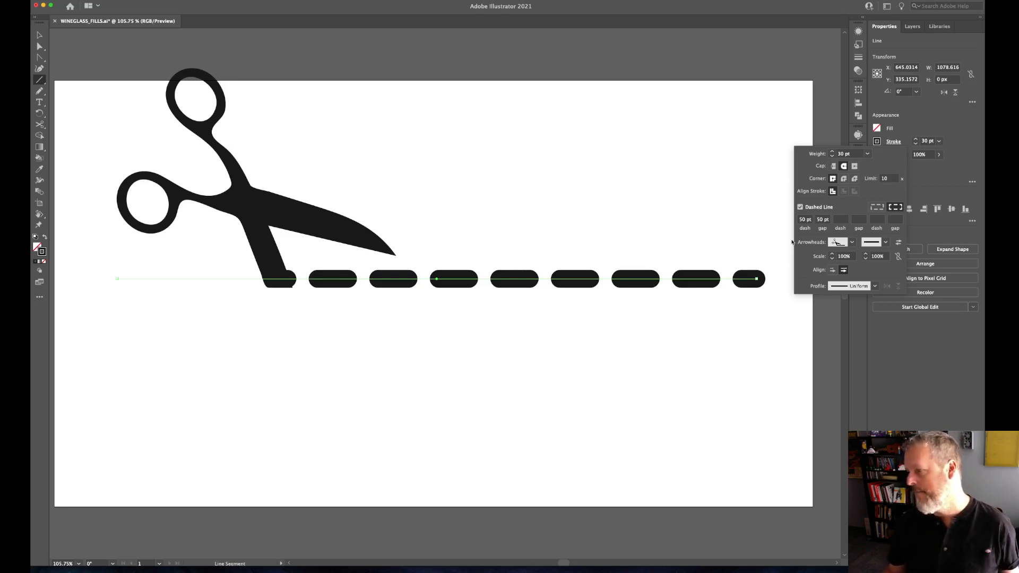
Change the start arrowhead to the pointing hand, Arrow 37, and make the stroke solid with butt caps.
click(852, 242)
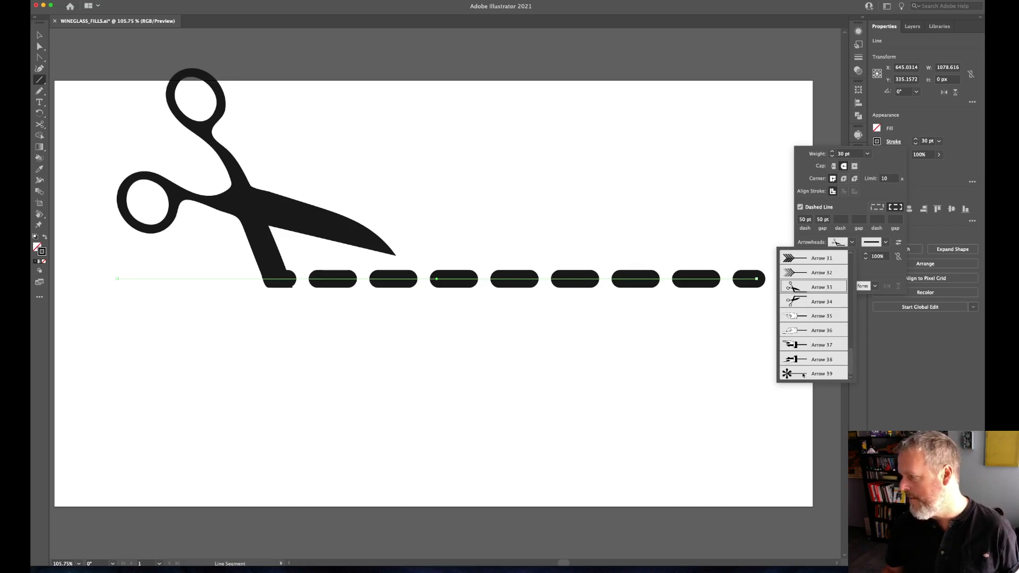
click(819, 346)
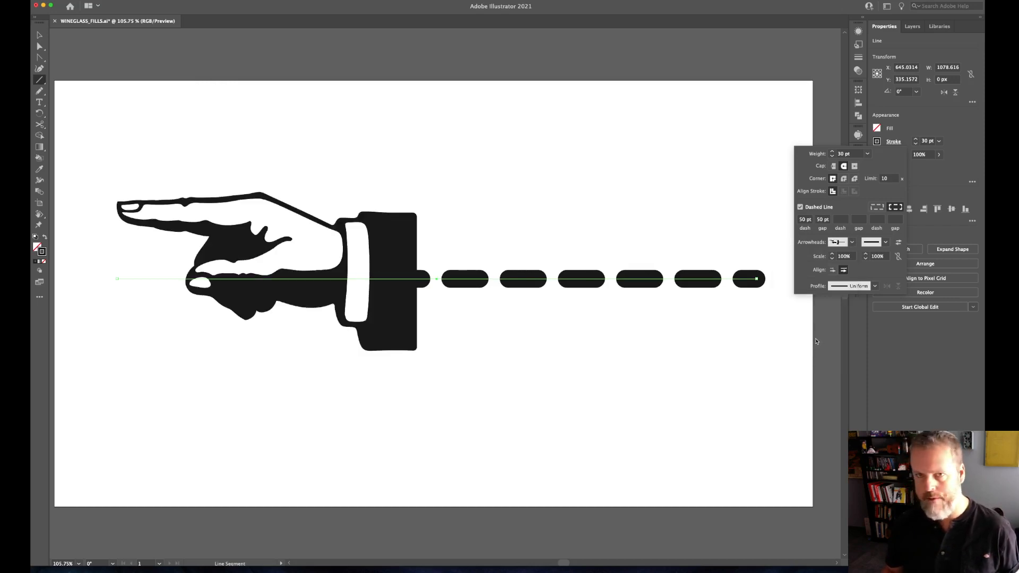
click(800, 207)
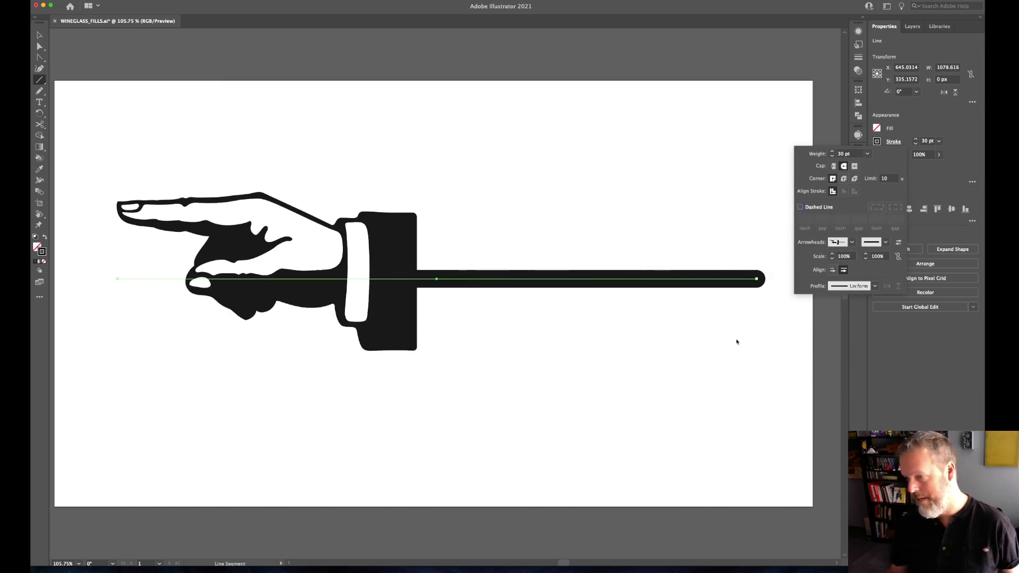
click(833, 166)
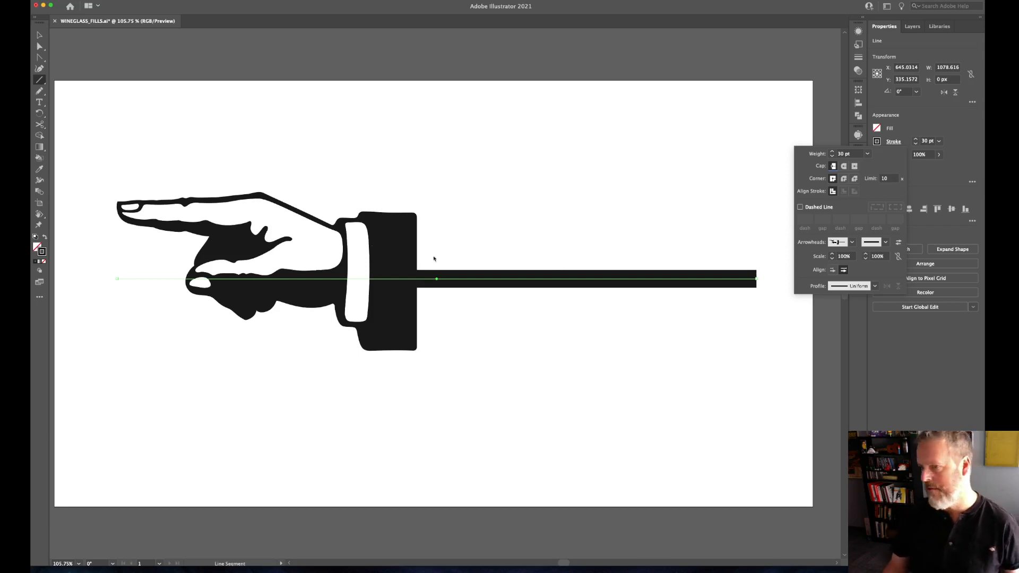
Select all artwork and delete it to clear the artboard.
click(38, 39)
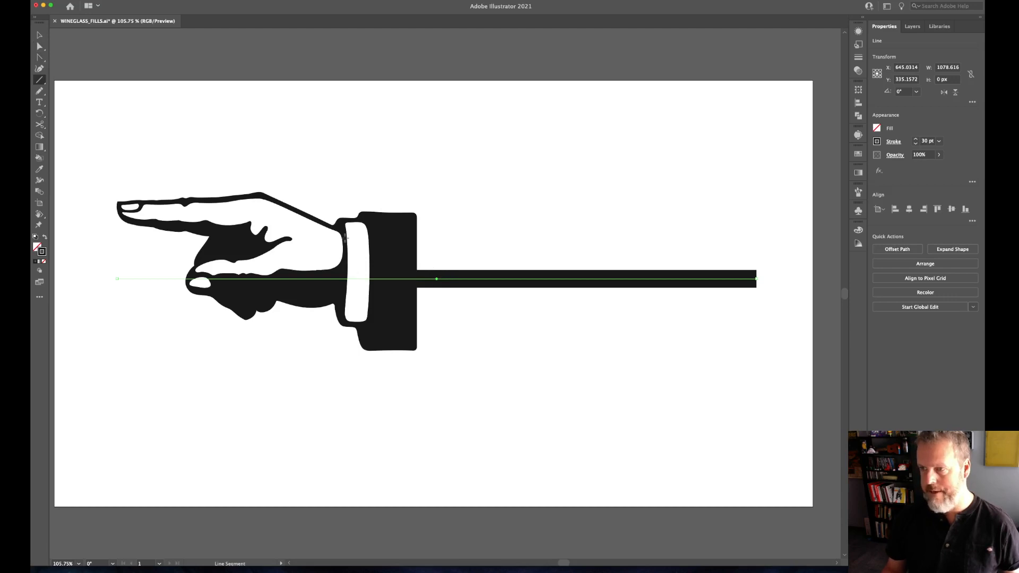
click(40, 36)
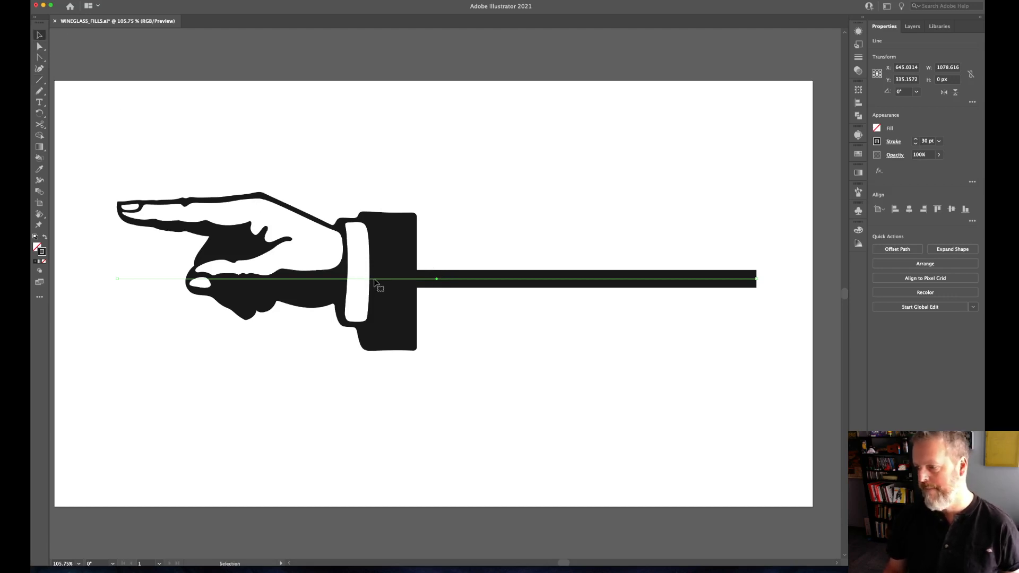
key(super+a)
key(Delete)
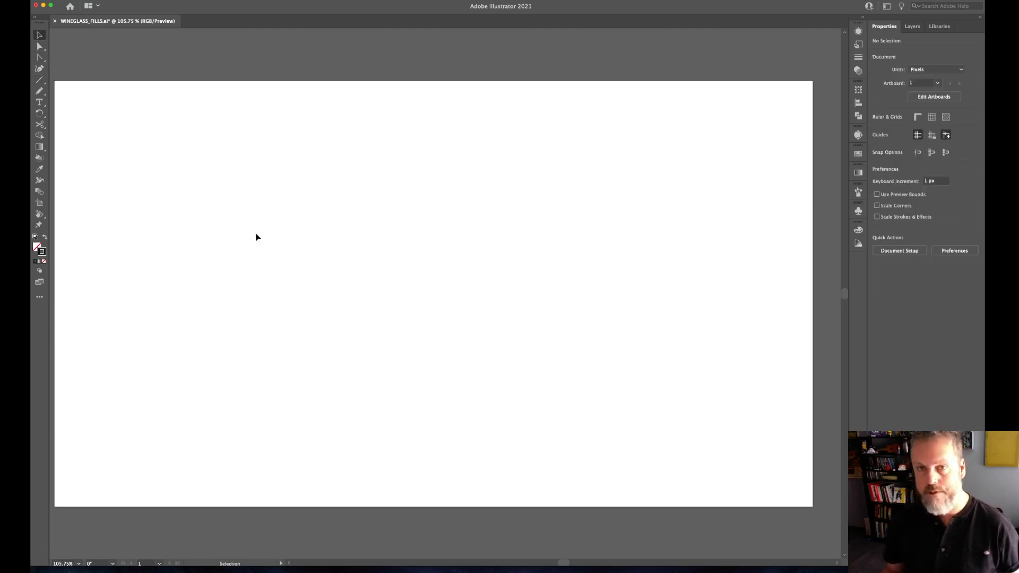